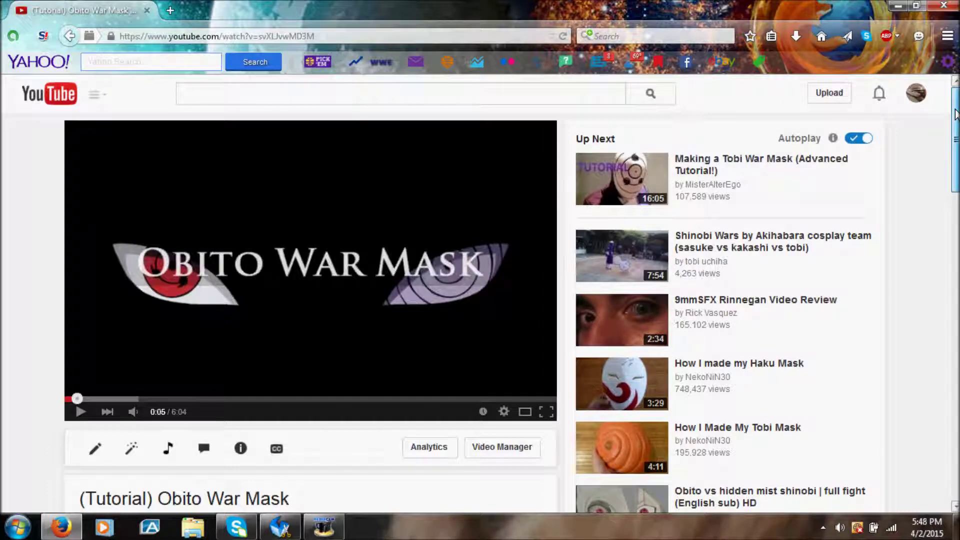
Step: Scroll down the Obito War Mask video page and expand its description to show the materials and download links
{"action": "left_click_drag", "start_coordinate": [955, 114], "coordinate": [955, 188]}
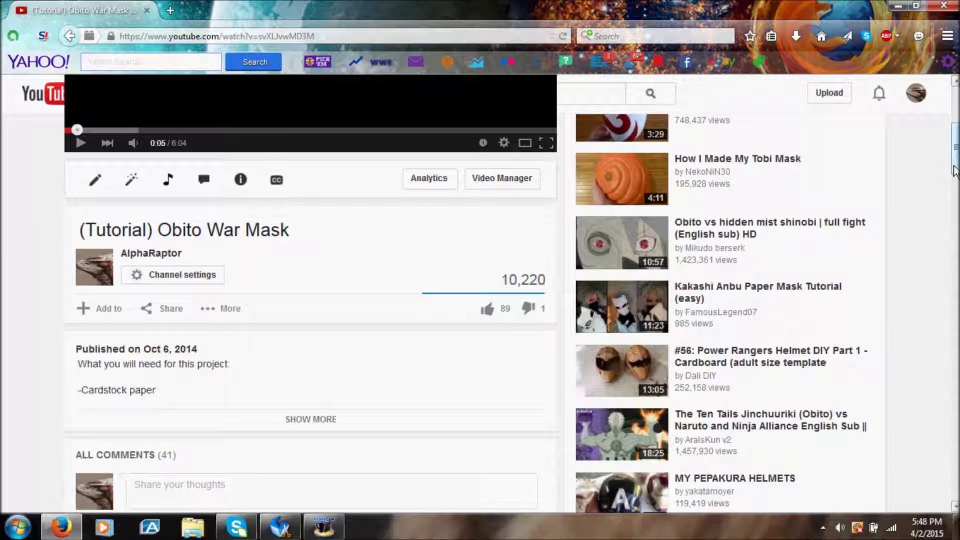
{"action": "scroll", "coordinate": [388, 230], "scroll_direction": "down", "scroll_amount": 3}
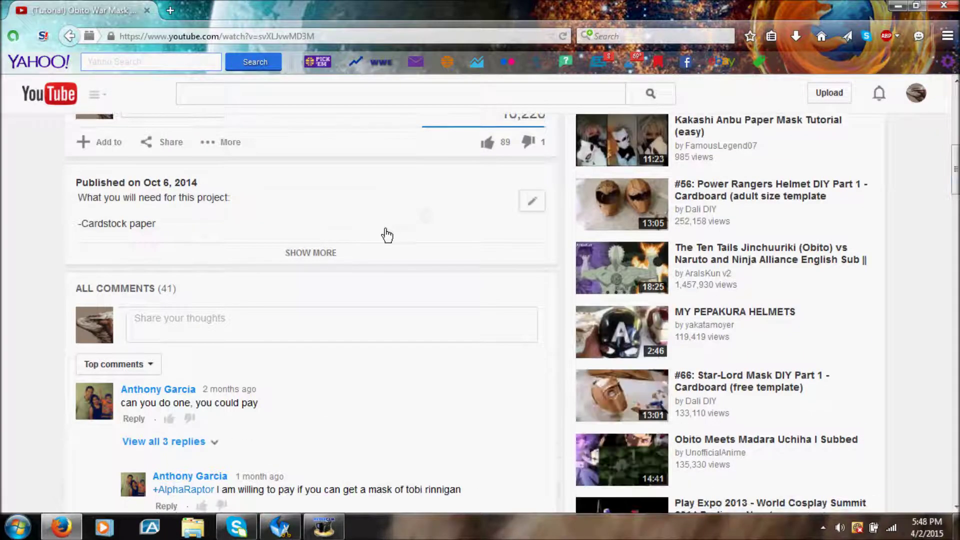
{"action": "left_click", "coordinate": [325, 254]}
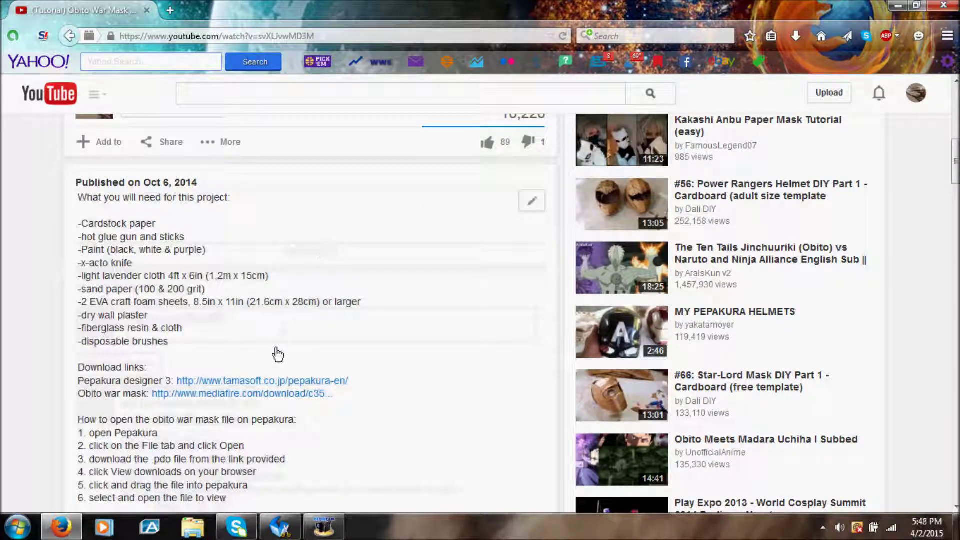
Step: Trigger the obito war mask (472.74 KB) MediaFire download, choose Save File, then cancel the prompt
{"action": "left_click", "coordinate": [224, 399]}
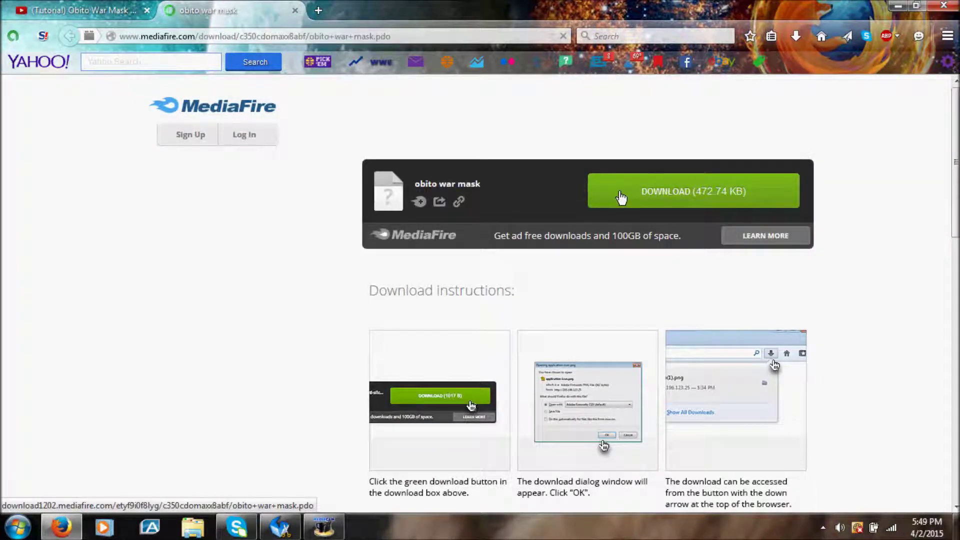
{"action": "left_click", "coordinate": [622, 198]}
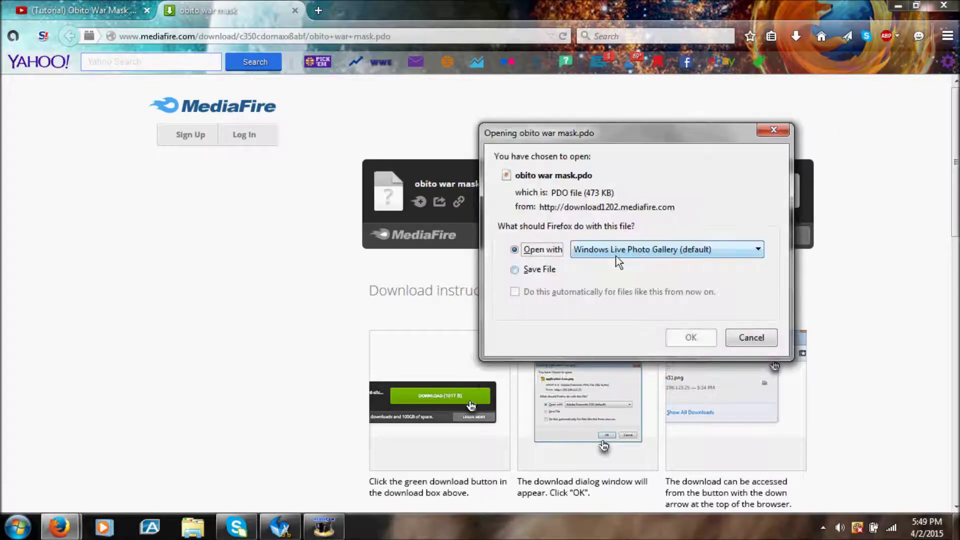
{"action": "left_click", "coordinate": [538, 272]}
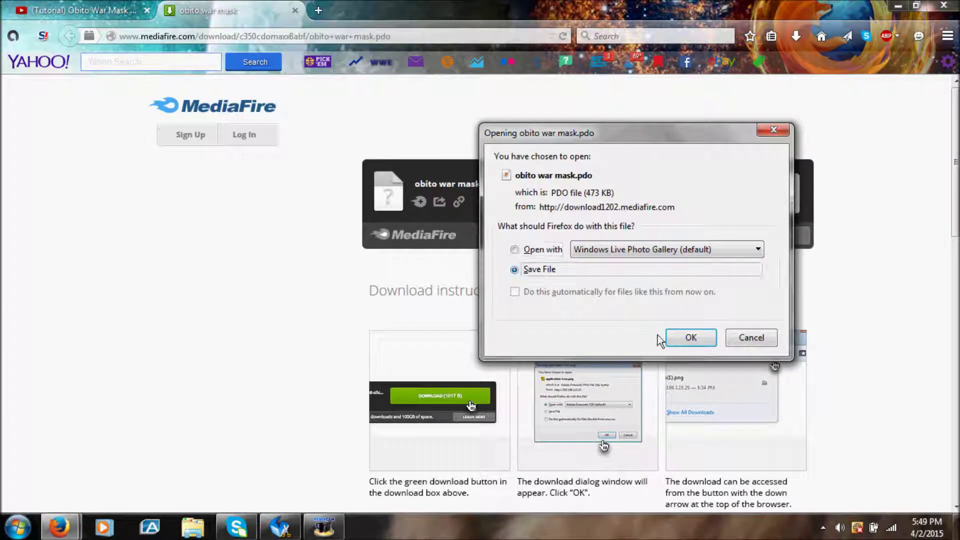
{"action": "left_click", "coordinate": [760, 340]}
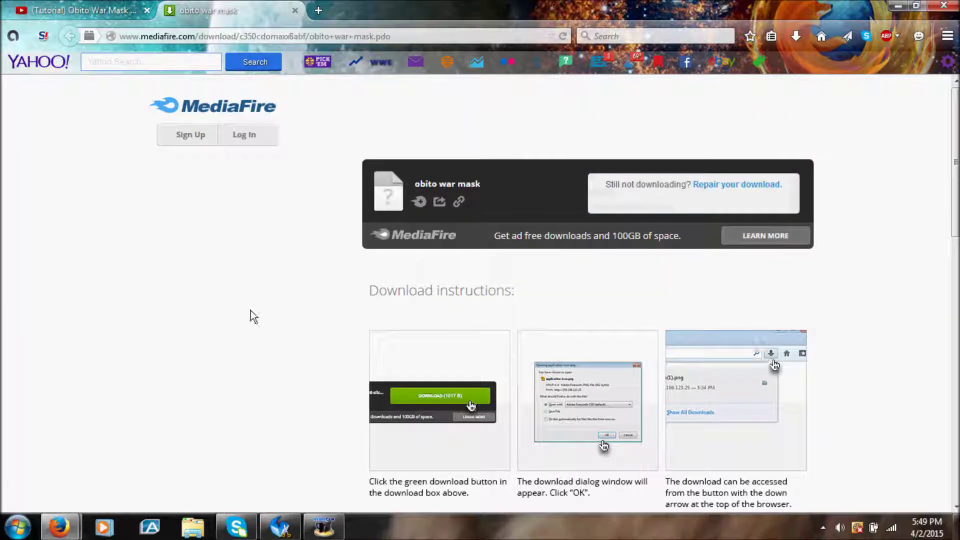
Step: Place an Explorer window on Downloads beside Pepakura and drag obito war mask.pdo into Pepakura
{"action": "left_click", "coordinate": [282, 534]}
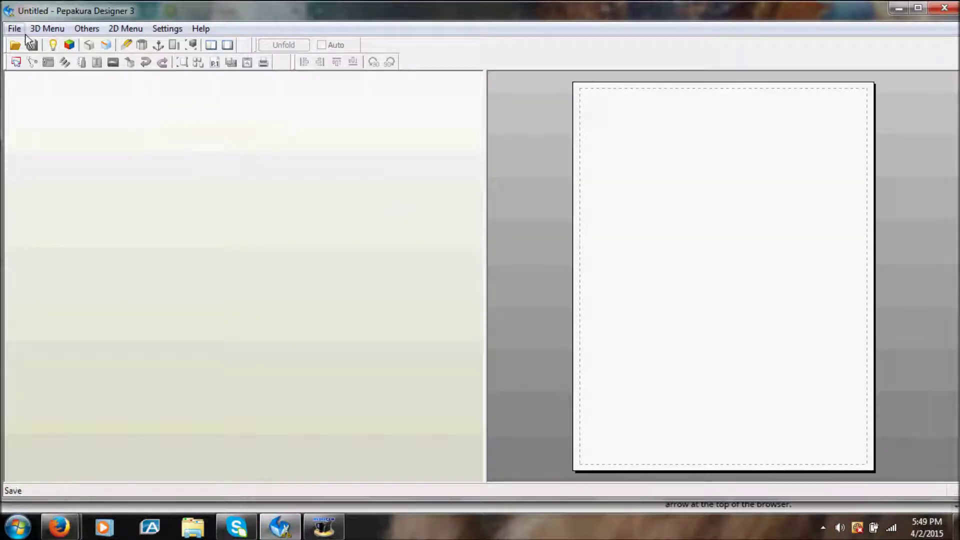
{"action": "left_click", "coordinate": [196, 534]}
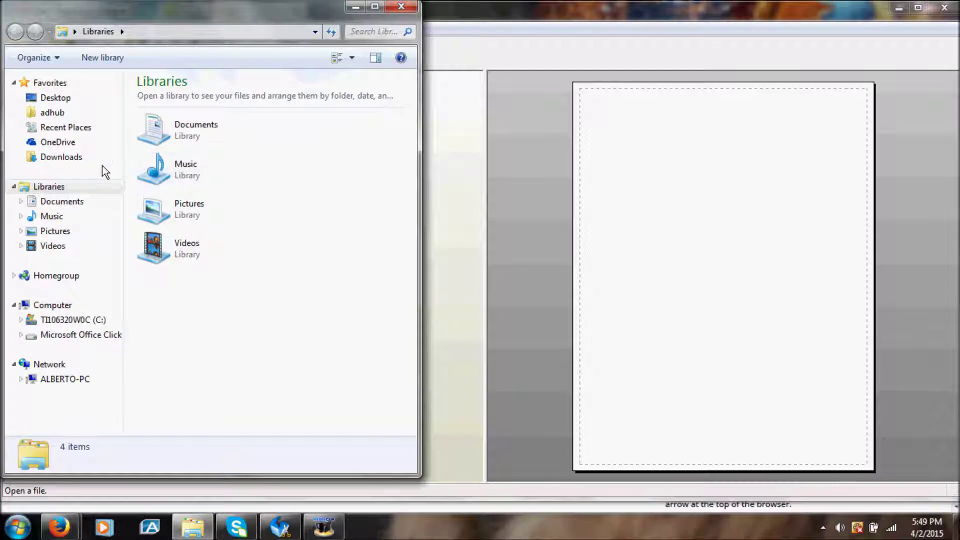
{"action": "left_click", "coordinate": [77, 158]}
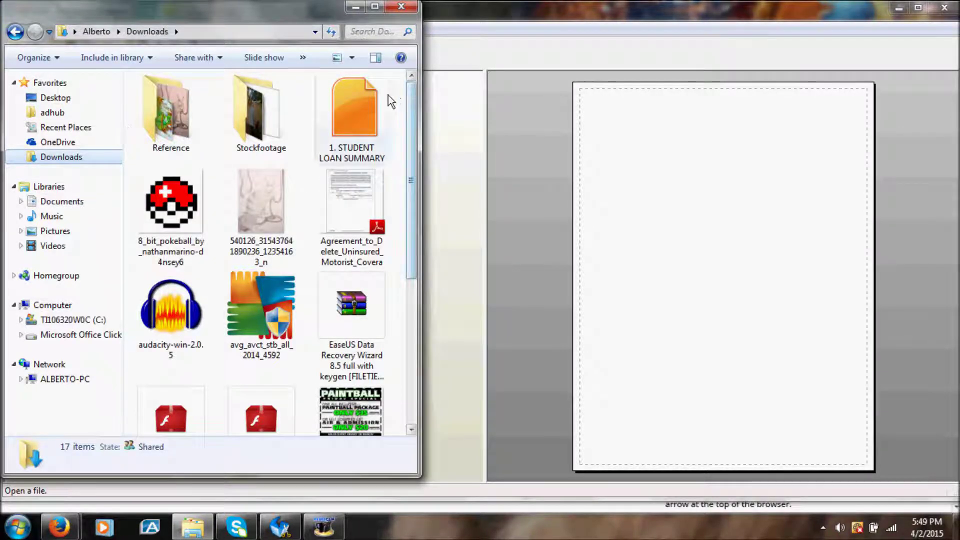
{"action": "left_click_drag", "start_coordinate": [409, 105], "coordinate": [418, 226]}
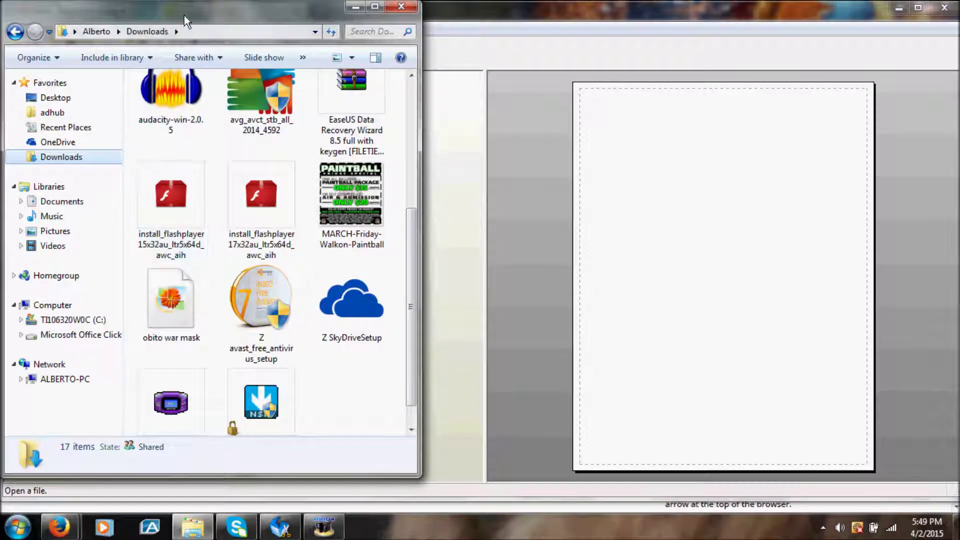
{"action": "left_click_drag", "start_coordinate": [580, 6], "coordinate": [600, 1]}
{"action": "left_click_drag", "start_coordinate": [773, 9], "coordinate": [724, 30]}
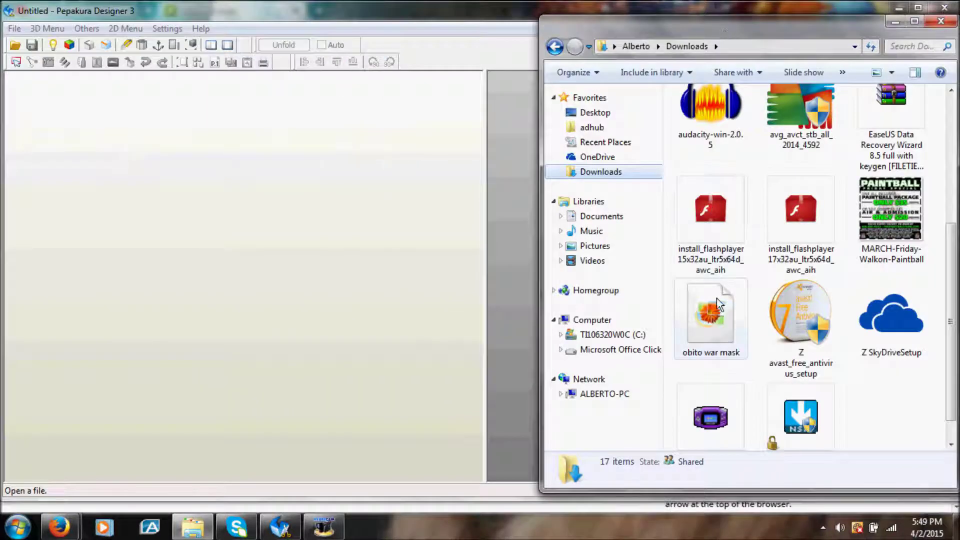
{"action": "left_click", "coordinate": [717, 299]}
{"action": "left_click_drag", "start_coordinate": [716, 298], "coordinate": [268, 266]}
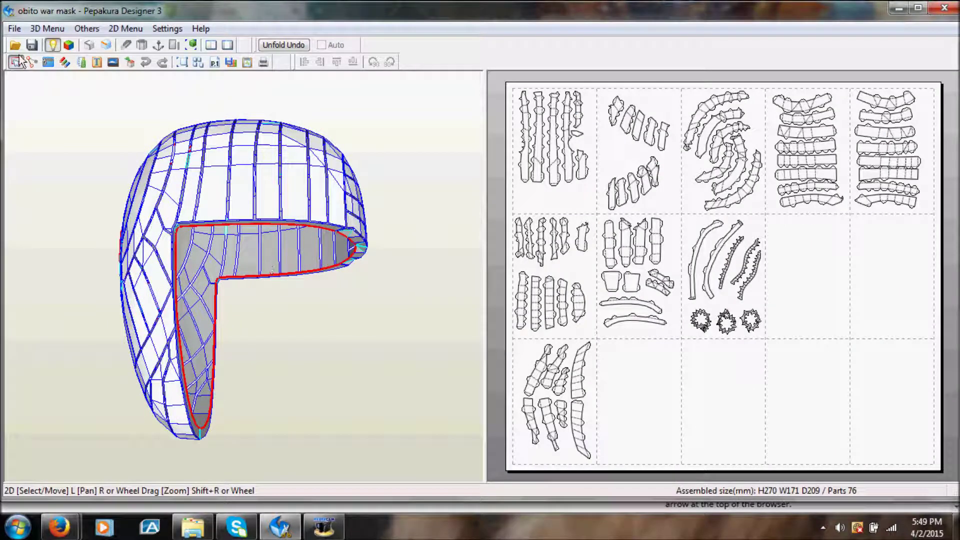
Step: Reopen obito war mask from the Downloads folder with File > Open
{"action": "left_click", "coordinate": [12, 29]}
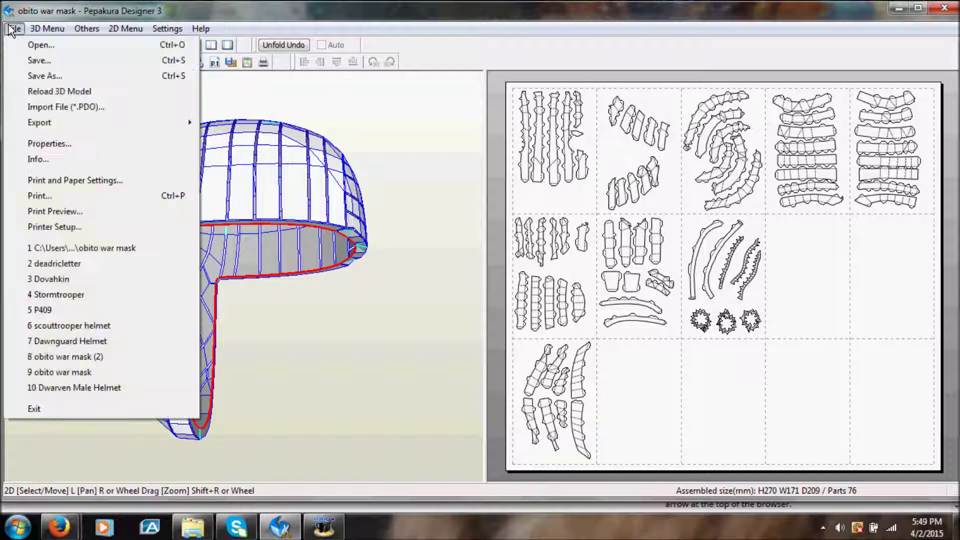
{"action": "left_click", "coordinate": [36, 50]}
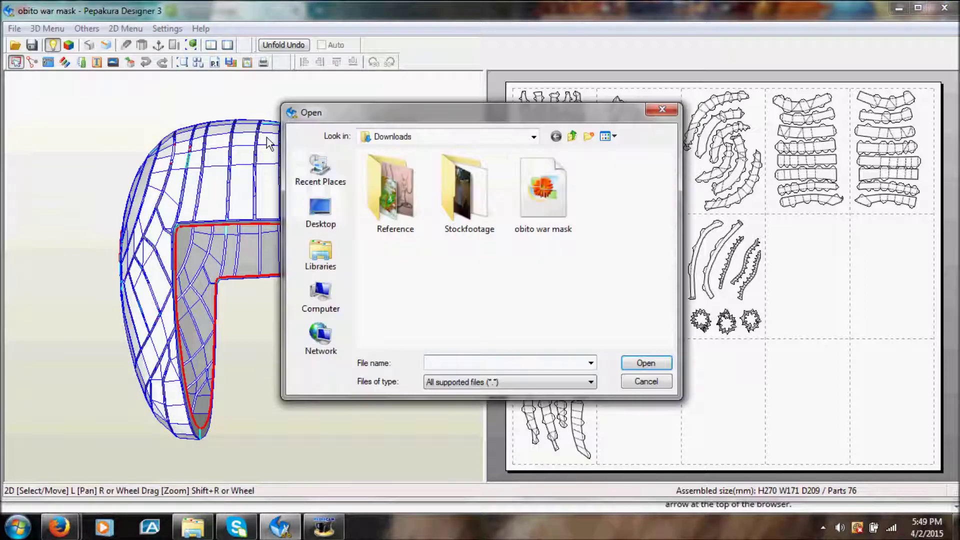
{"action": "left_click", "coordinate": [542, 225]}
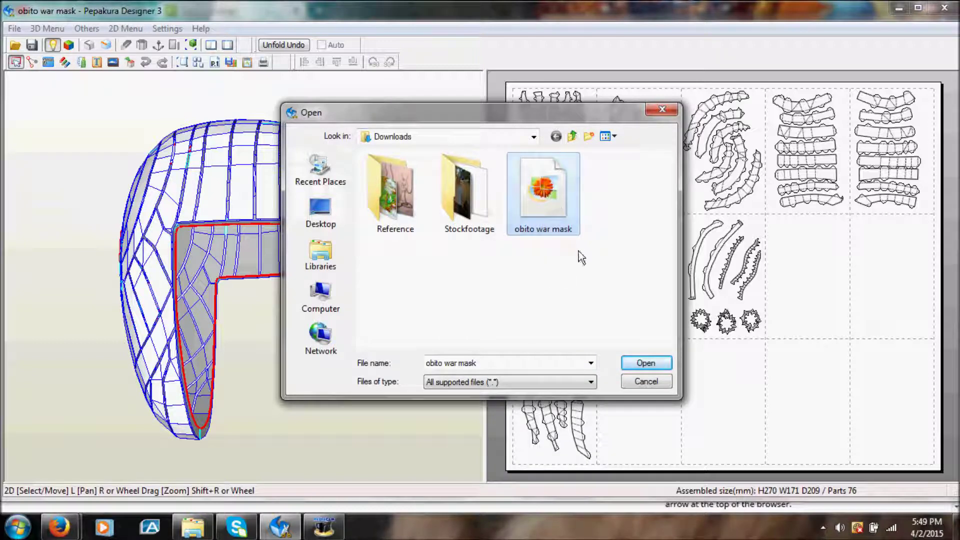
{"action": "left_click", "coordinate": [629, 363]}
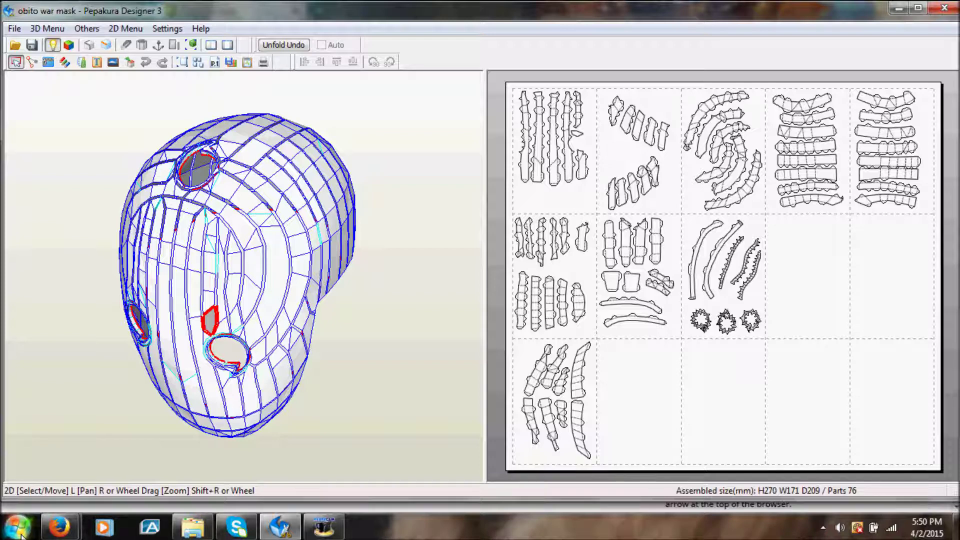
Step: In Explorer, browse to C: > Program Files (x86) > tamasoftware > pepakura3en > designer > sample
{"action": "left_click", "coordinate": [18, 527]}
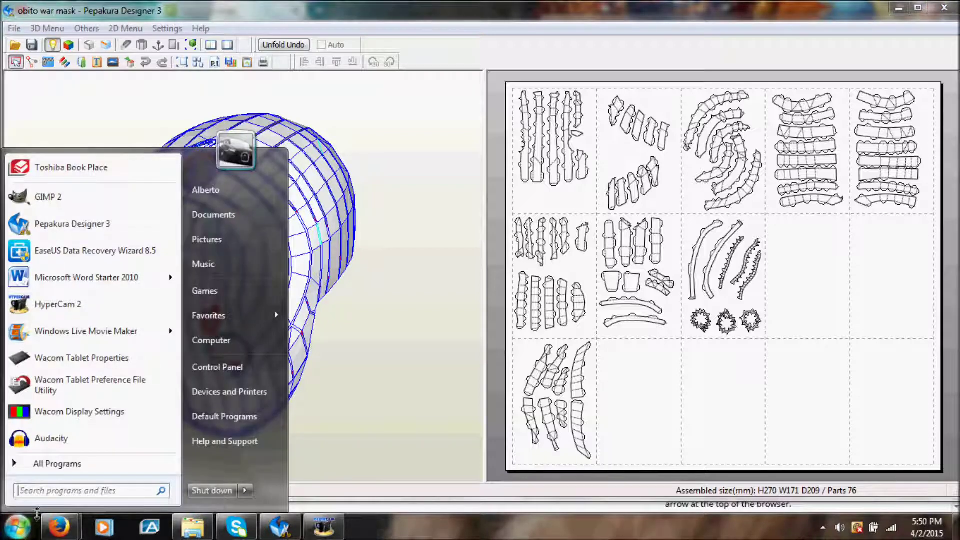
{"action": "left_click", "coordinate": [218, 345]}
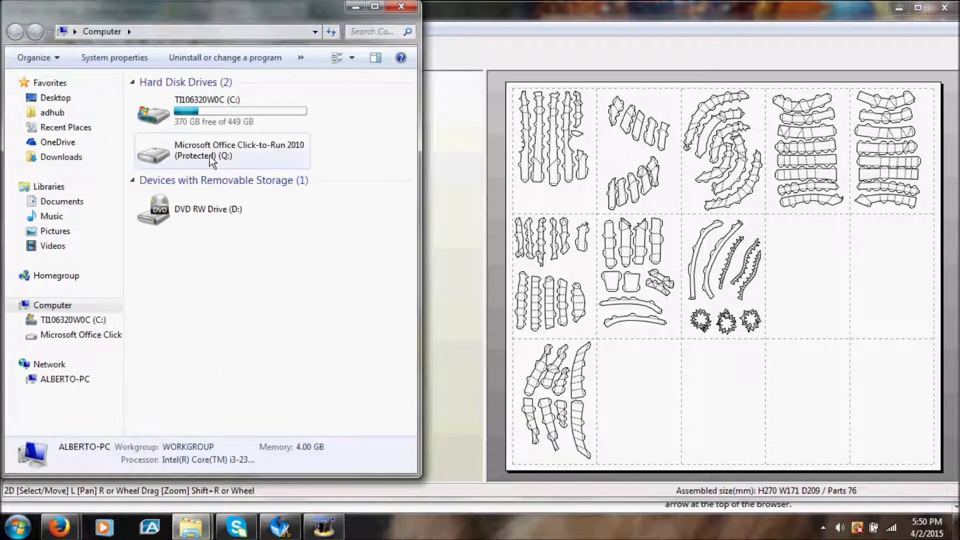
{"action": "double_click", "coordinate": [198, 111]}
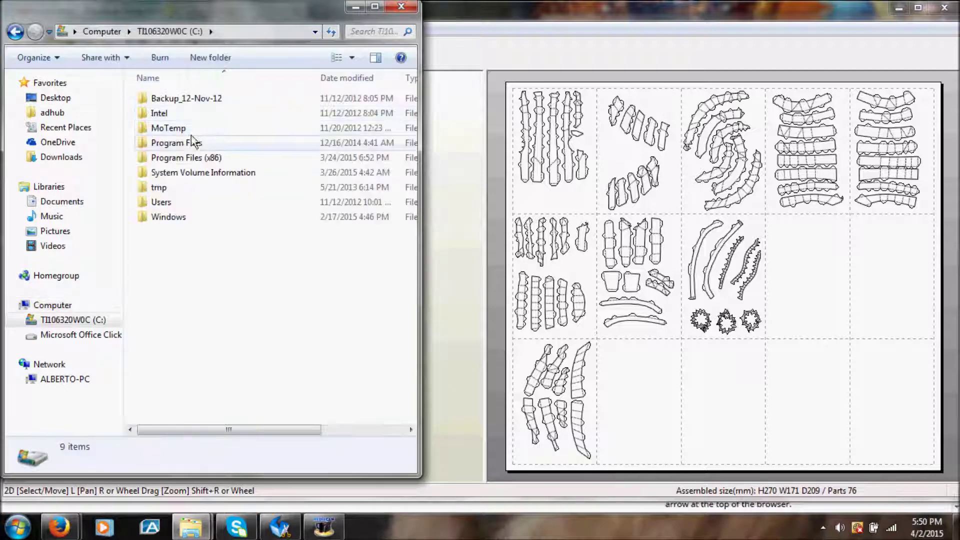
{"action": "double_click", "coordinate": [187, 157]}
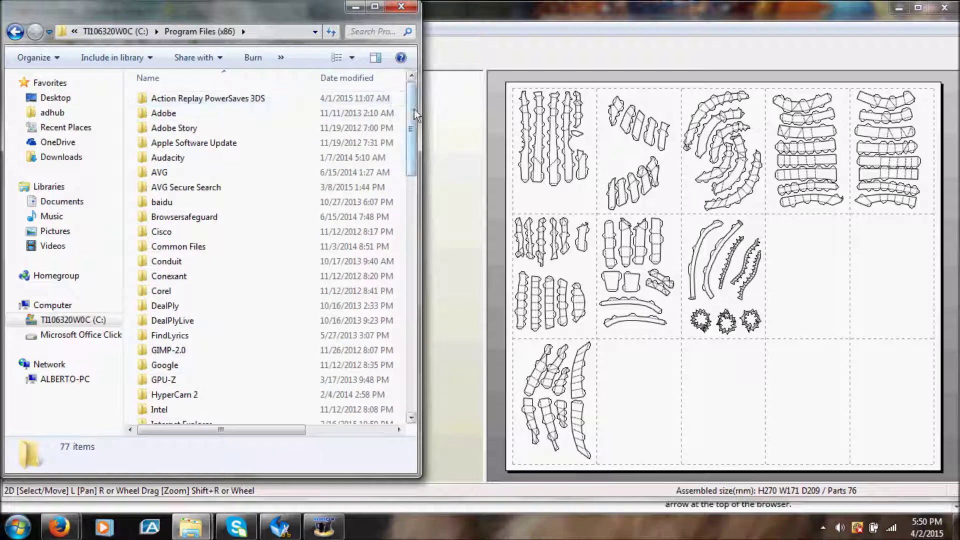
{"action": "left_click_drag", "start_coordinate": [414, 109], "coordinate": [414, 299]}
{"action": "left_click", "coordinate": [390, 284]}
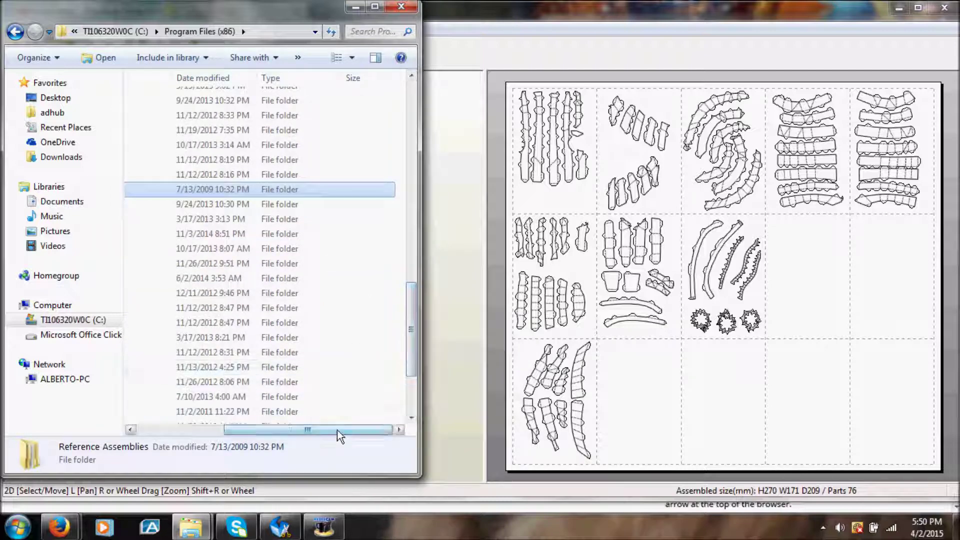
{"action": "left_click_drag", "start_coordinate": [337, 430], "coordinate": [210, 421]}
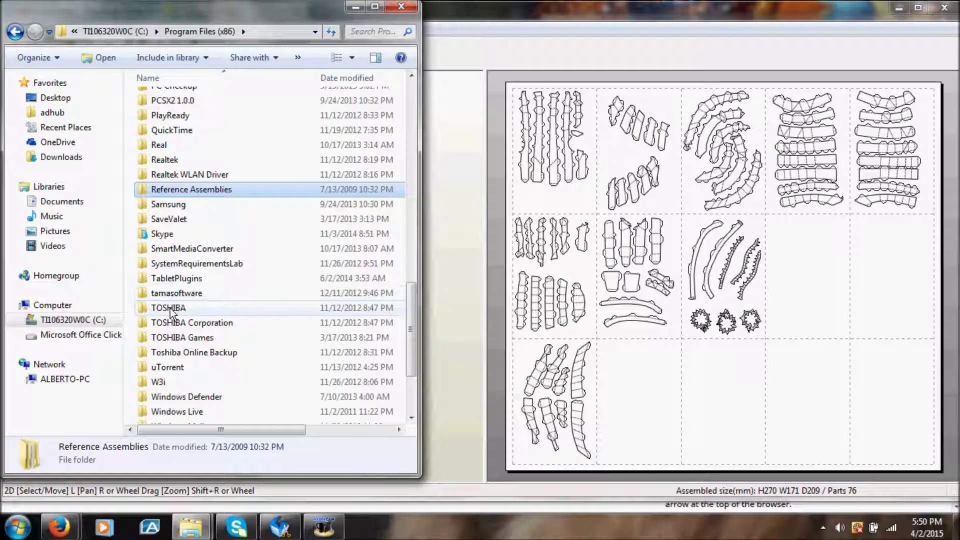
{"action": "double_click", "coordinate": [185, 293]}
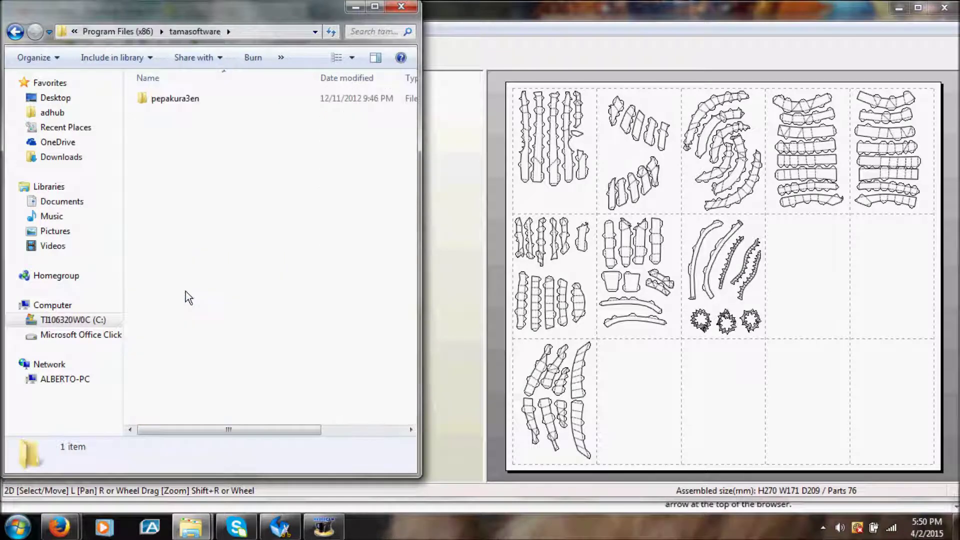
{"action": "double_click", "coordinate": [172, 100]}
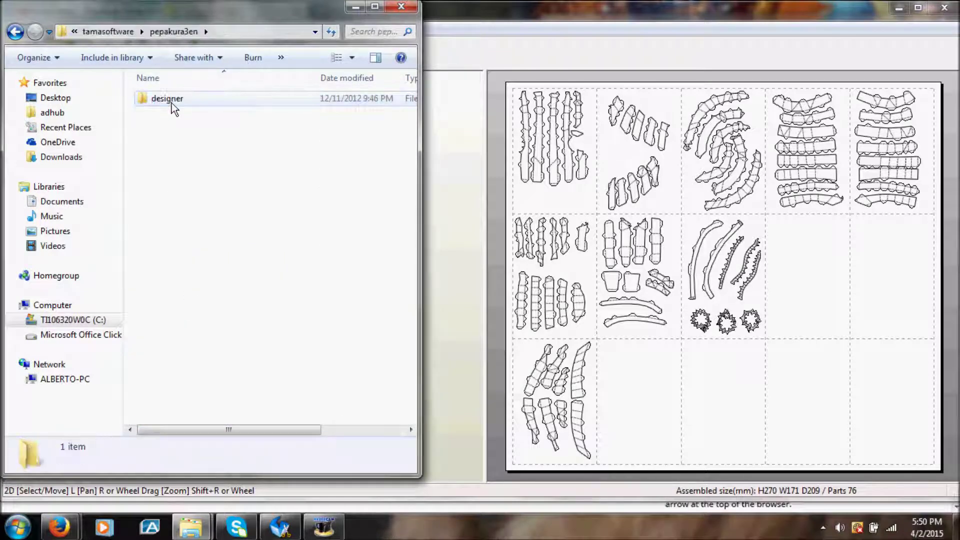
{"action": "left_click", "coordinate": [172, 103]}
{"action": "double_click", "coordinate": [173, 103]}
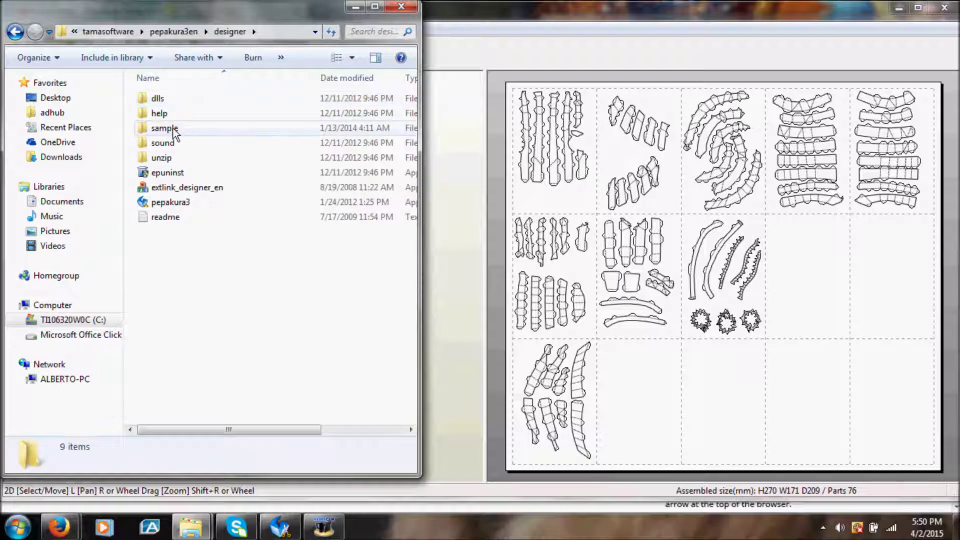
{"action": "double_click", "coordinate": [175, 128]}
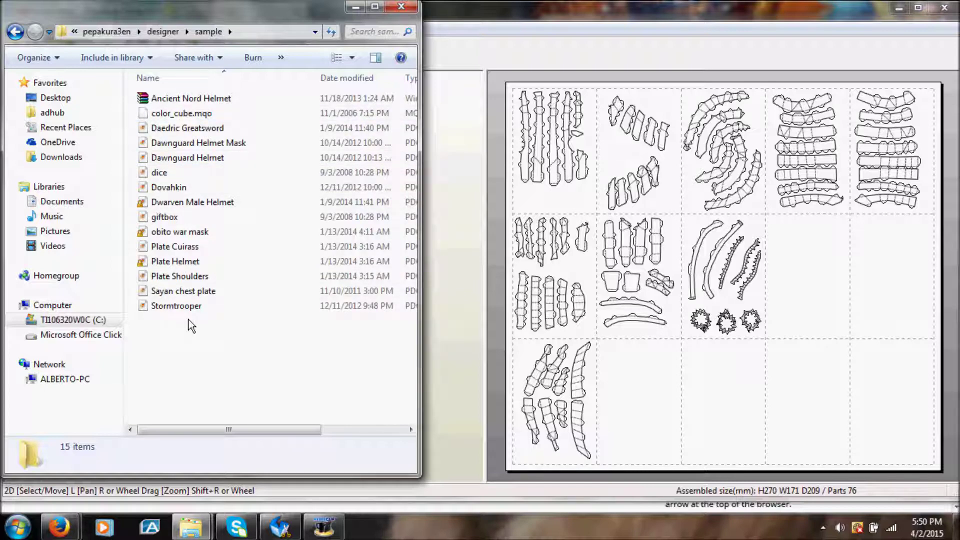
Step: Try moving obito war mask from Downloads into sample, cancel to keep the existing file, return to Pepakura
{"action": "mouse_move", "coordinate": [192, 525]}
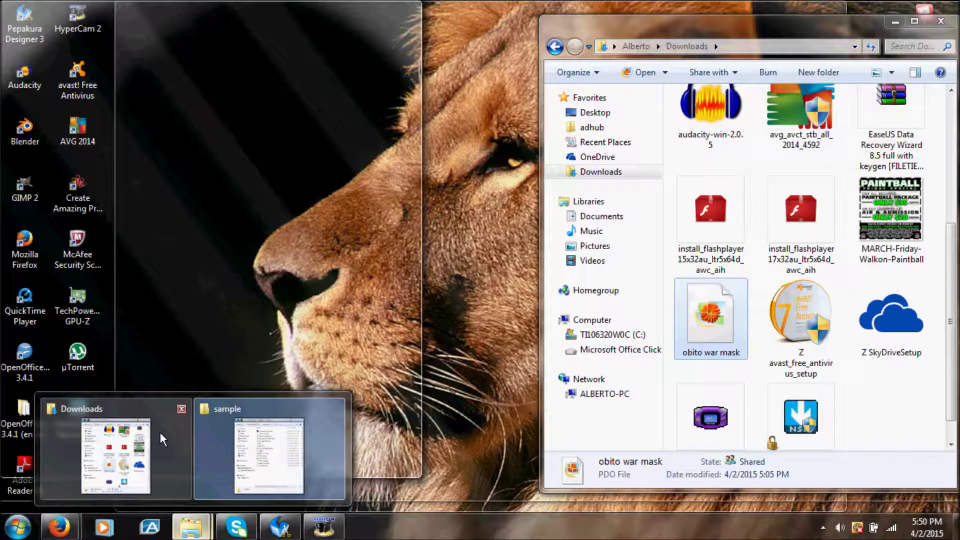
{"action": "left_click", "coordinate": [160, 432]}
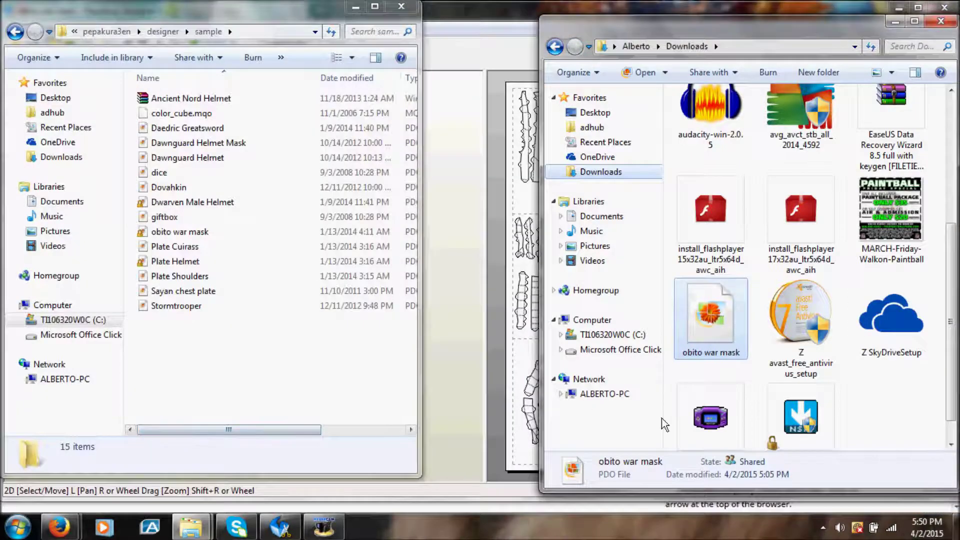
{"action": "left_click_drag", "start_coordinate": [739, 326], "coordinate": [328, 352]}
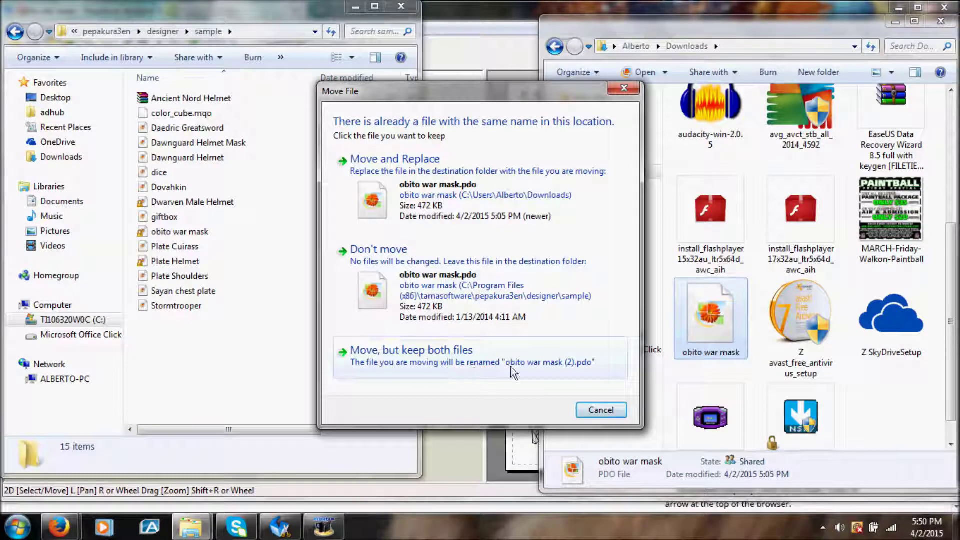
{"action": "left_click", "coordinate": [602, 410]}
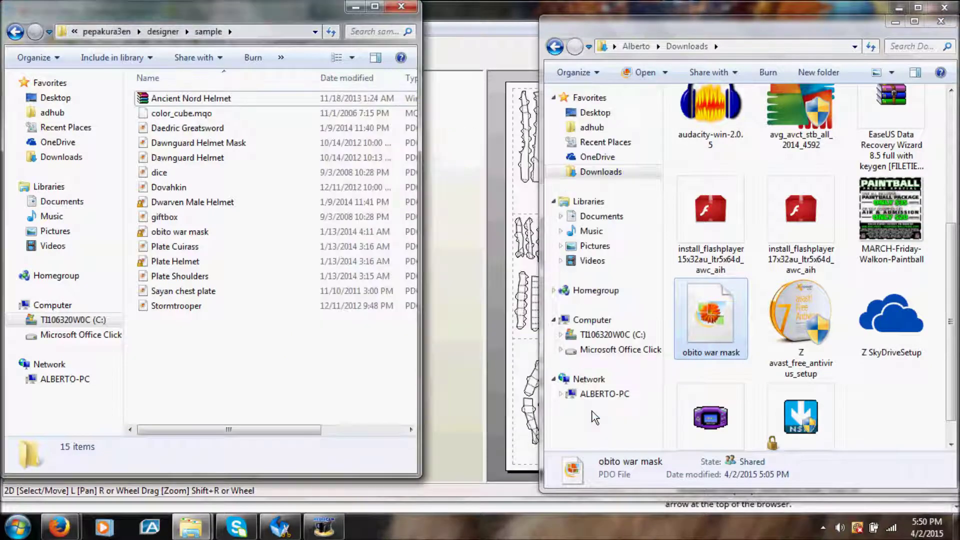
{"action": "left_click", "coordinate": [447, 95]}
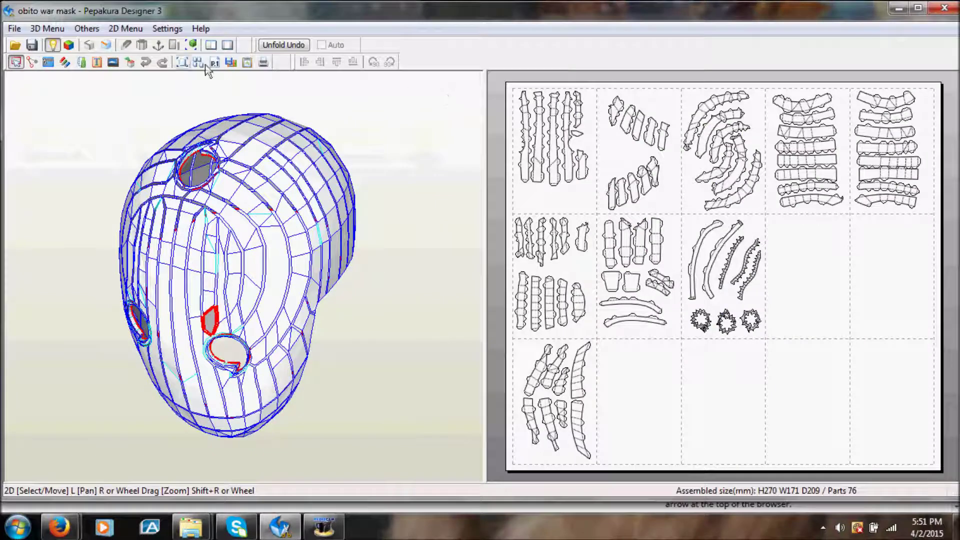
Step: Start File > Open and browse from Computer into C: > Program Files (x86)
{"action": "left_click", "coordinate": [15, 29]}
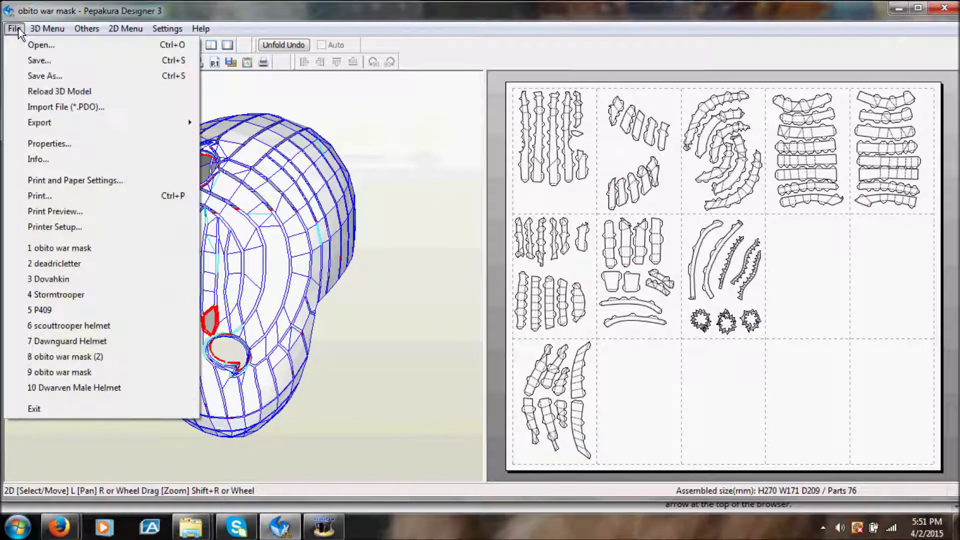
{"action": "left_click", "coordinate": [40, 46]}
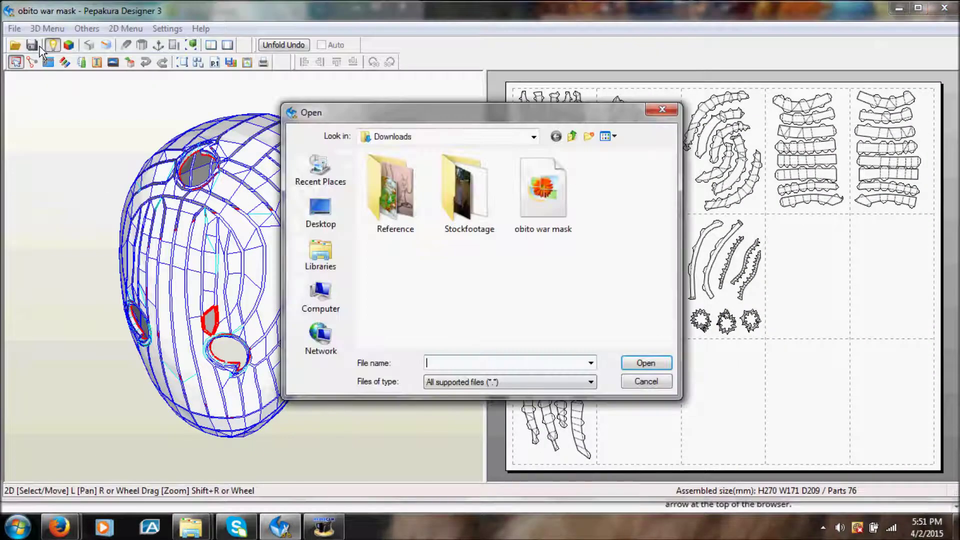
{"action": "left_click", "coordinate": [324, 298]}
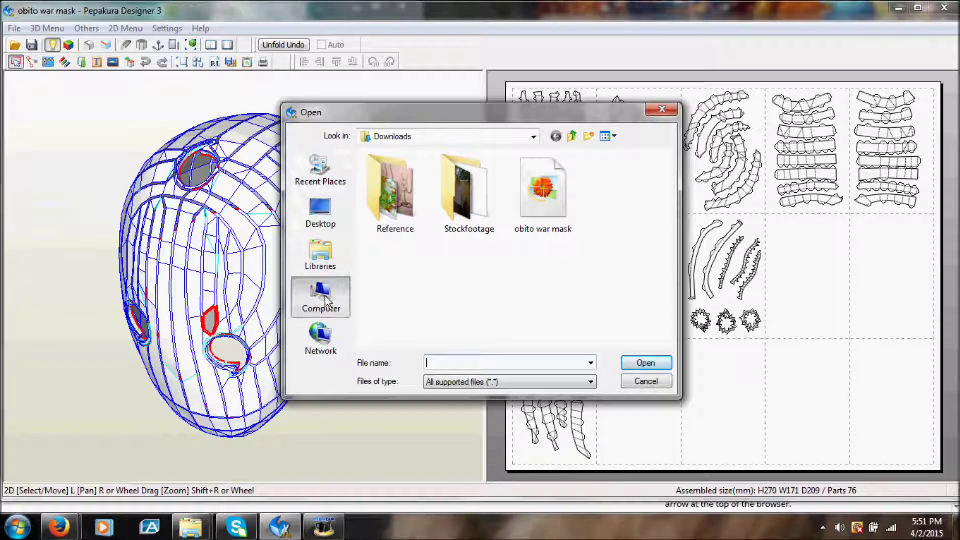
{"action": "double_click", "coordinate": [415, 191]}
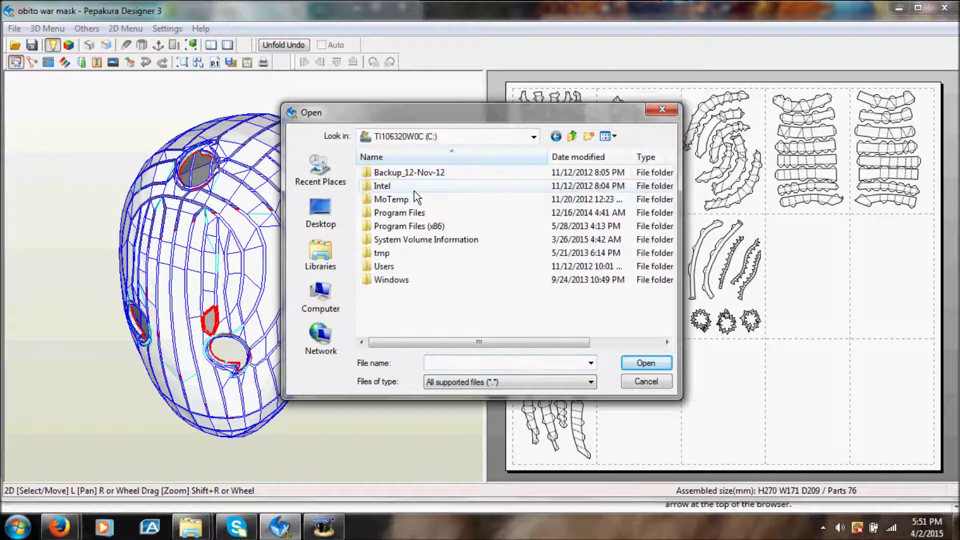
{"action": "double_click", "coordinate": [414, 227]}
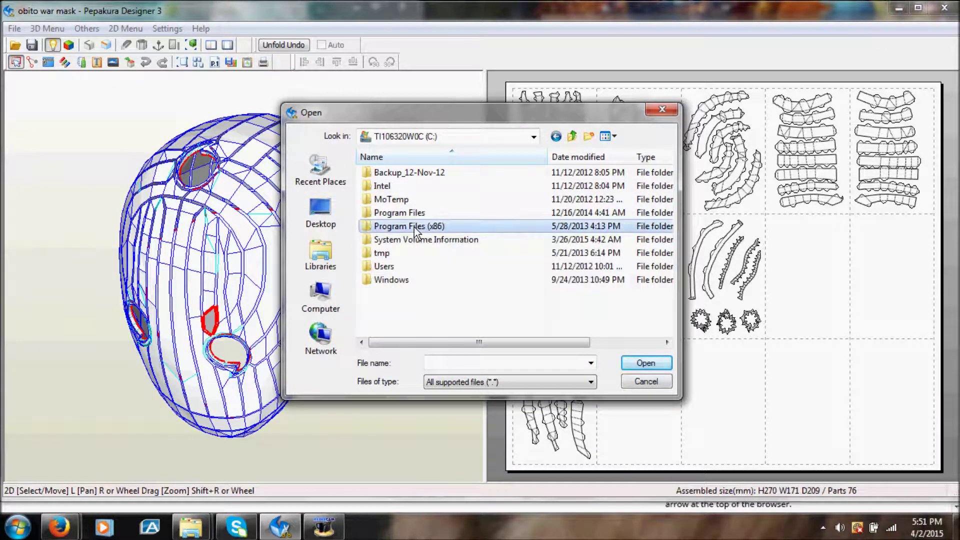
{"action": "left_click_drag", "start_coordinate": [666, 180], "coordinate": [668, 277]}
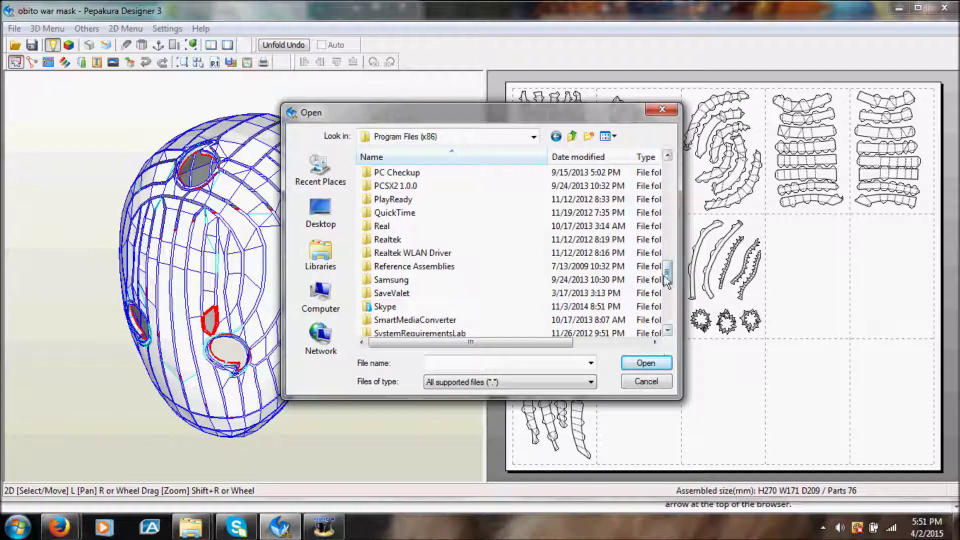
{"action": "left_click_drag", "start_coordinate": [667, 280], "coordinate": [668, 296]}
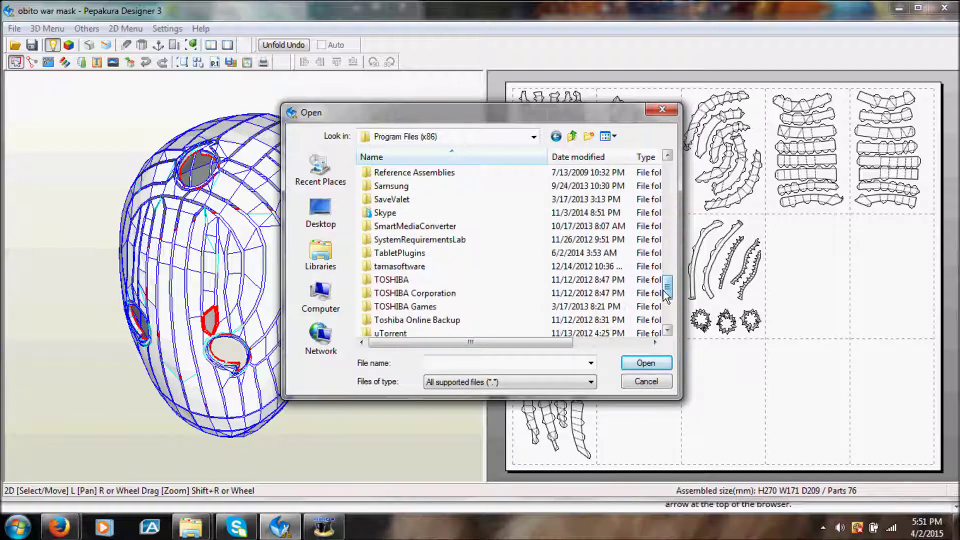
Step: Go through tamasoftware > pepakura3en > designer > sample and open the deadricletter model
{"action": "double_click", "coordinate": [415, 267]}
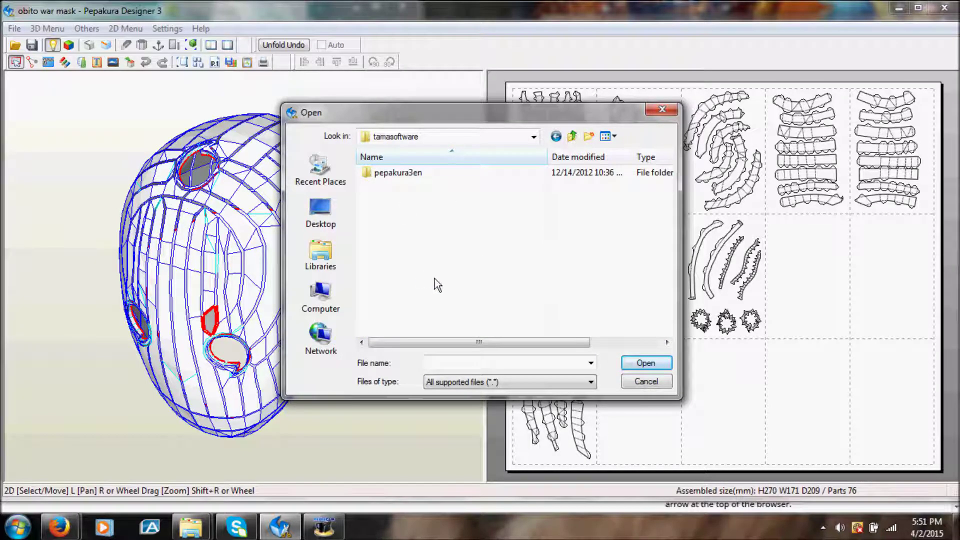
{"action": "double_click", "coordinate": [409, 172]}
{"action": "double_click", "coordinate": [409, 172]}
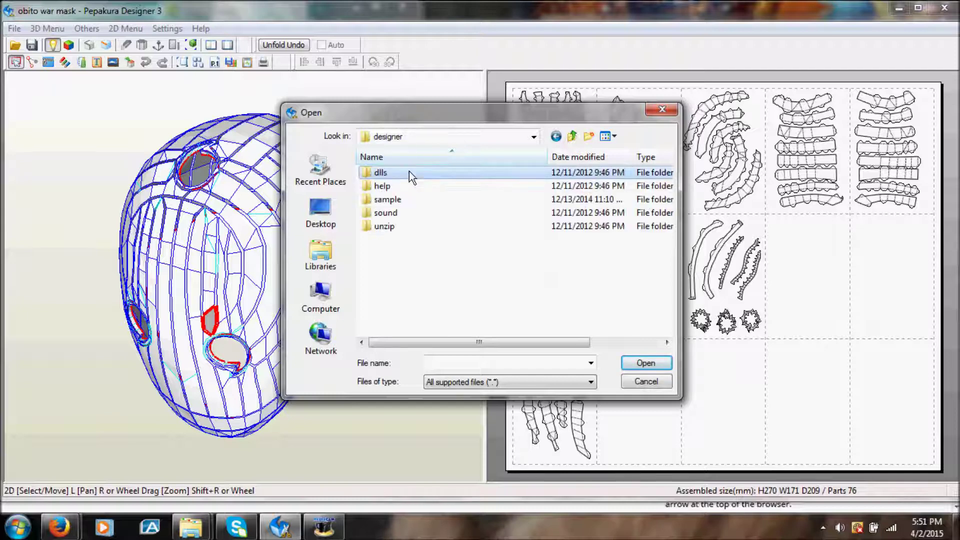
{"action": "double_click", "coordinate": [410, 200]}
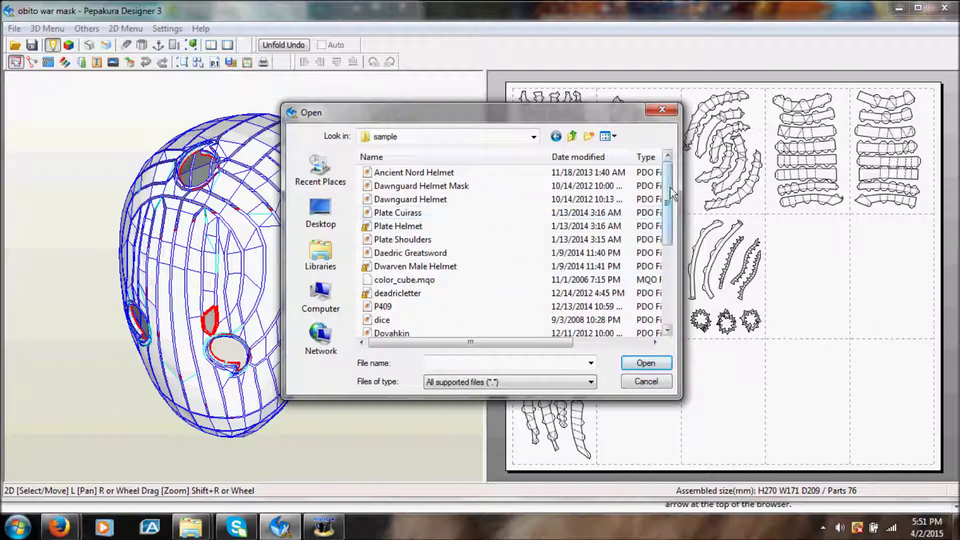
{"action": "left_click_drag", "start_coordinate": [670, 190], "coordinate": [670, 223]}
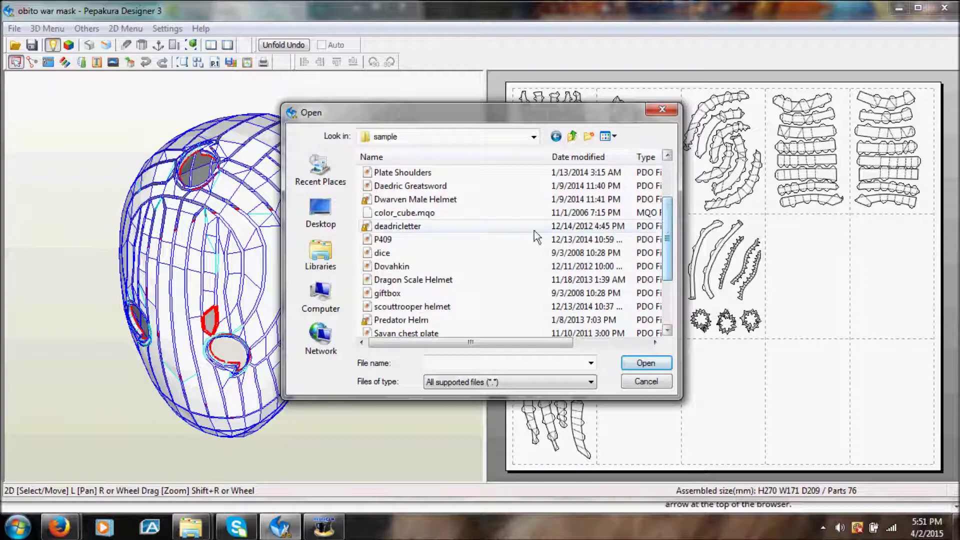
{"action": "left_click", "coordinate": [454, 228]}
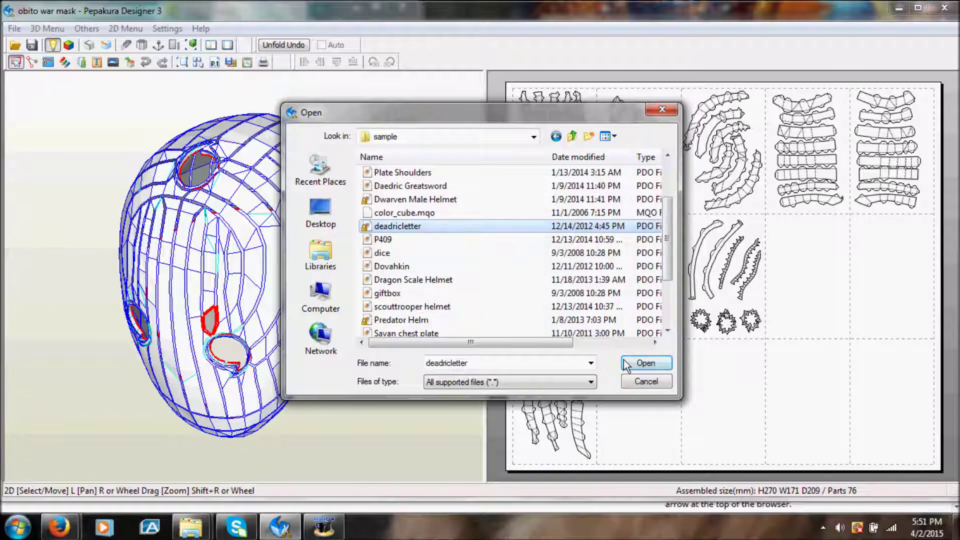
{"action": "left_click", "coordinate": [643, 364]}
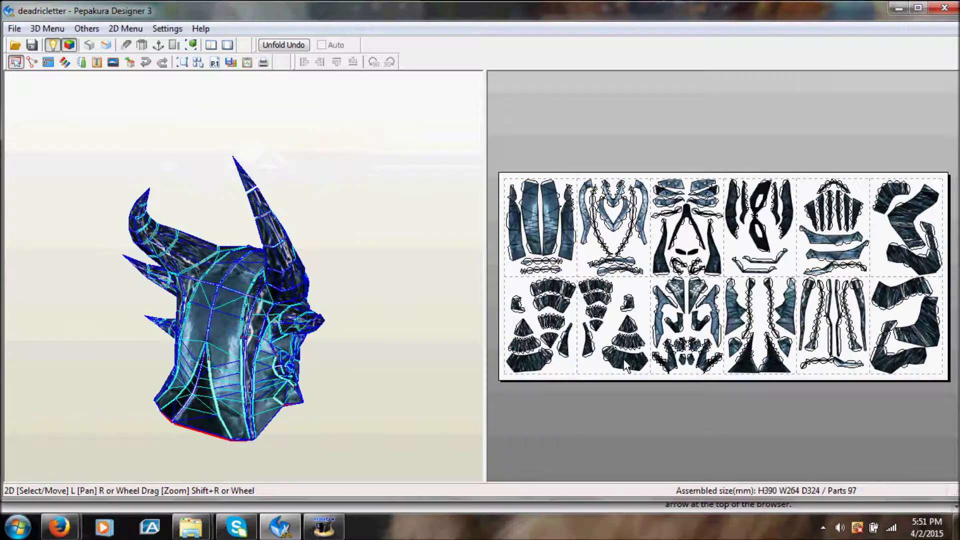
Step: Turn off textures on the deadricletter helmet and rotate it to a front view
{"action": "left_click", "coordinate": [69, 44]}
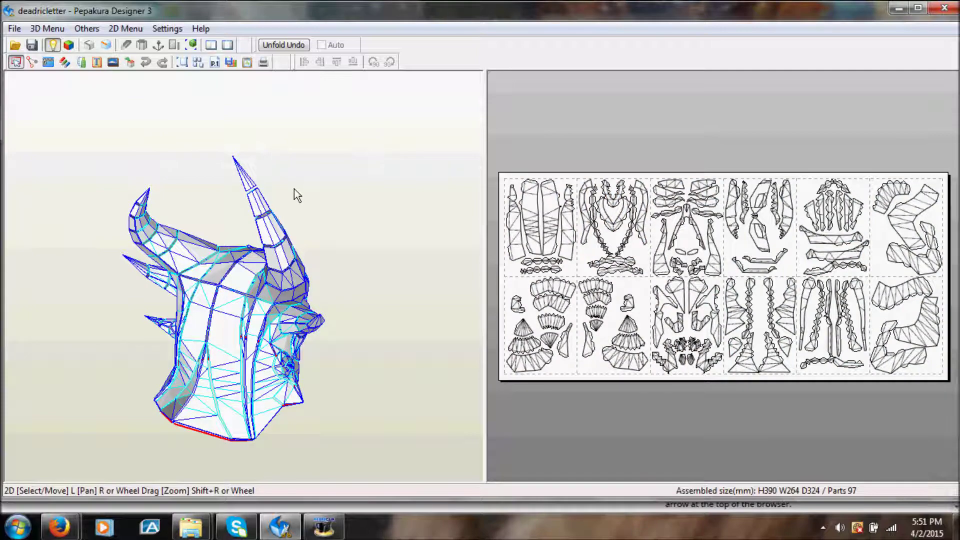
{"action": "left_click_drag", "start_coordinate": [294, 188], "coordinate": [149, 164]}
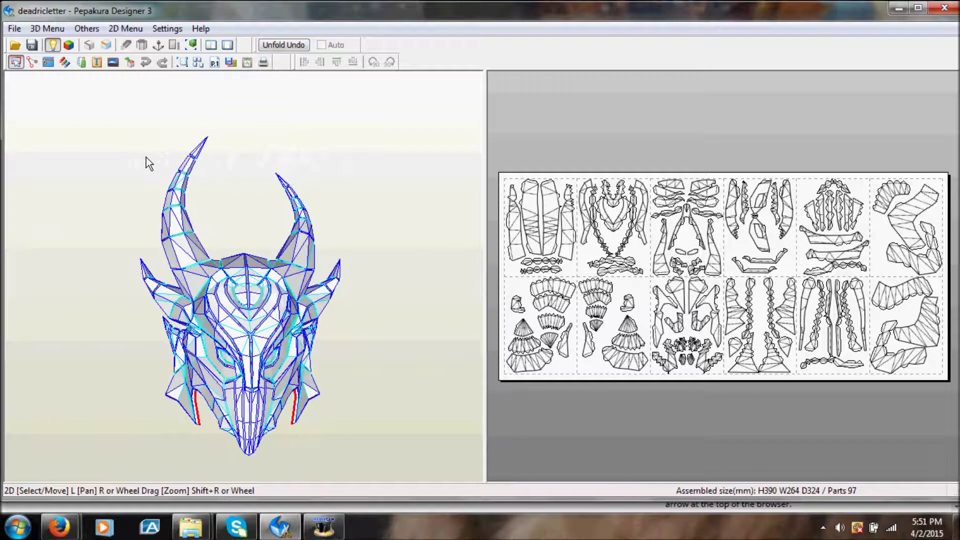
Step: Set the pattern height to 425 mm in Change Pattern Size, giving H425 W288 D353 mm
{"action": "left_click", "coordinate": [134, 29]}
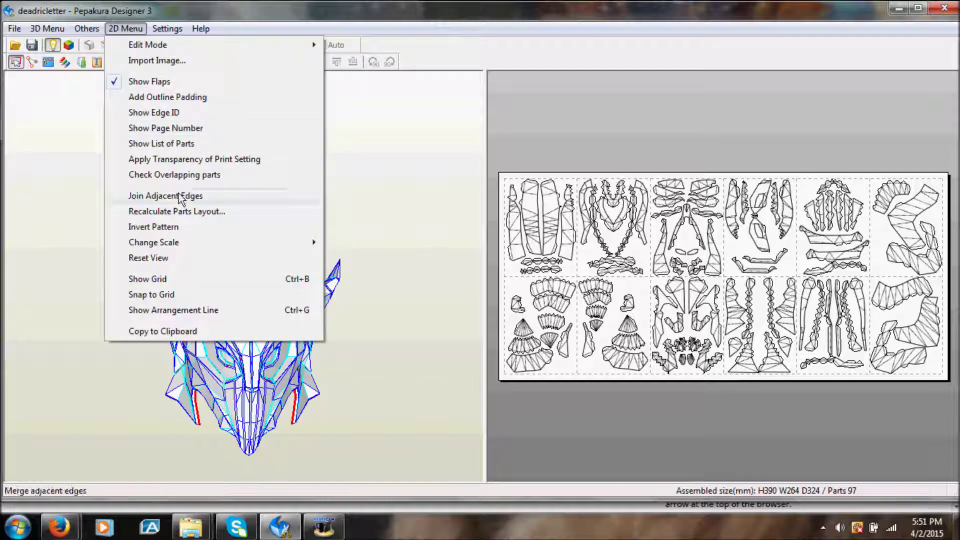
{"action": "mouse_move", "coordinate": [232, 245]}
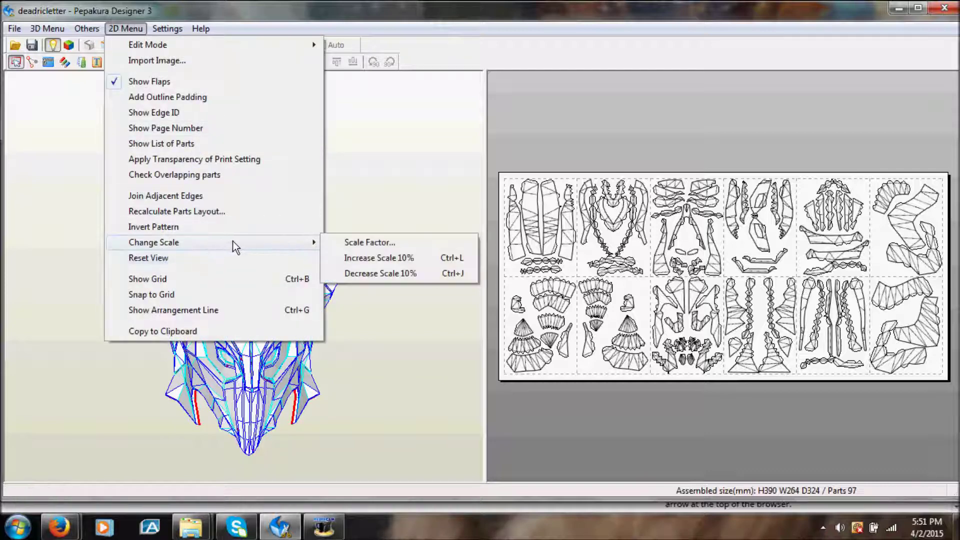
{"action": "left_click", "coordinate": [340, 243]}
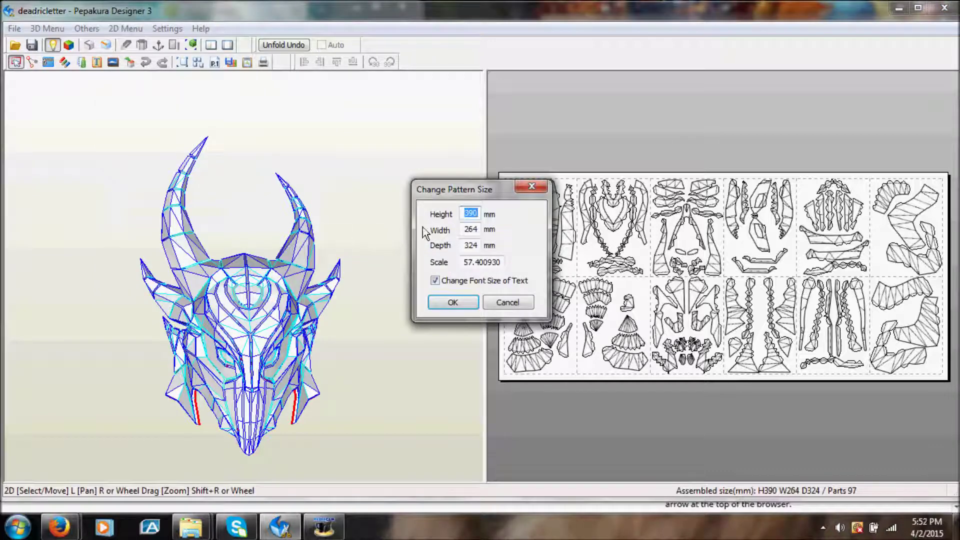
{"action": "left_click", "coordinate": [476, 212]}
{"action": "key", "text": "BackSpace"}
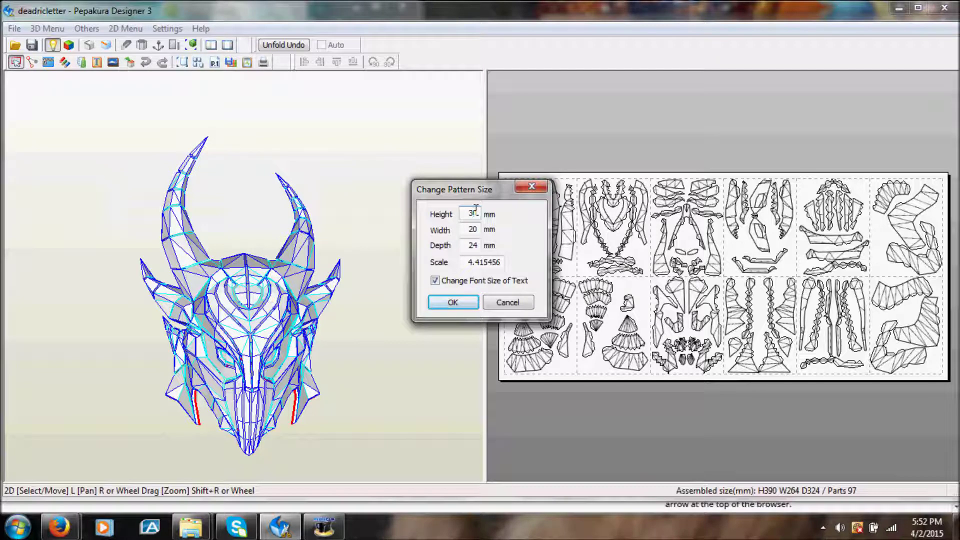
{"action": "key", "text": "BackSpace"}
{"action": "key", "text": "BackSpace"}
{"action": "type", "text": "4250"}
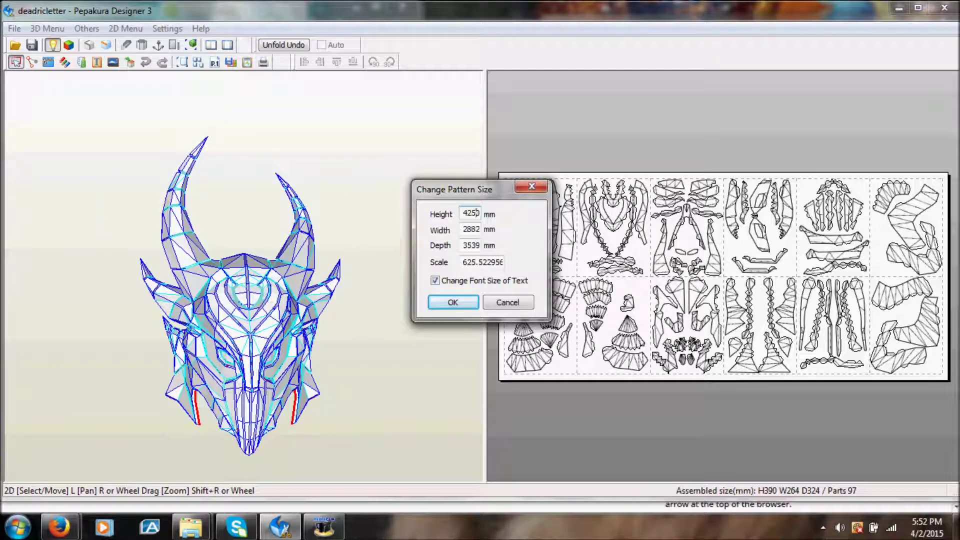
{"action": "key", "text": "BackSpace"}
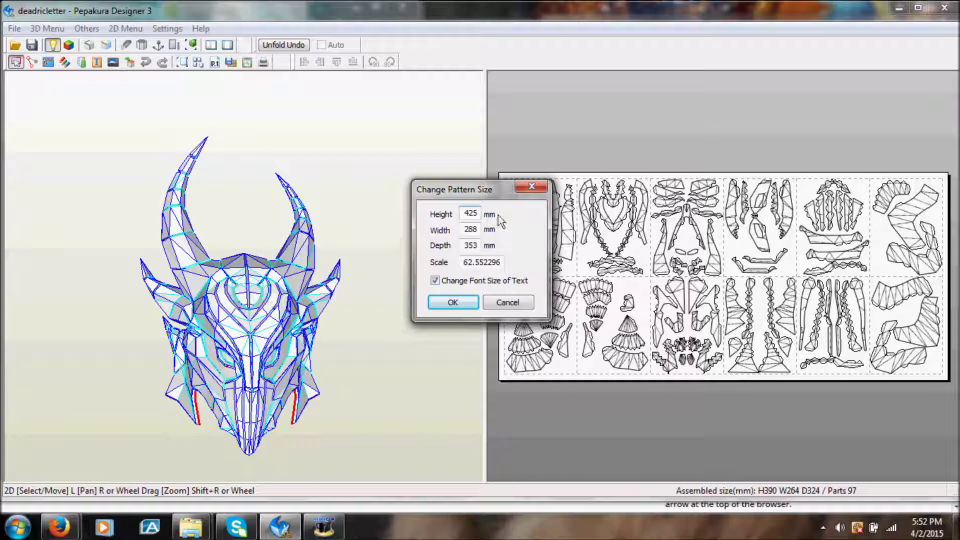
{"action": "left_click", "coordinate": [453, 303]}
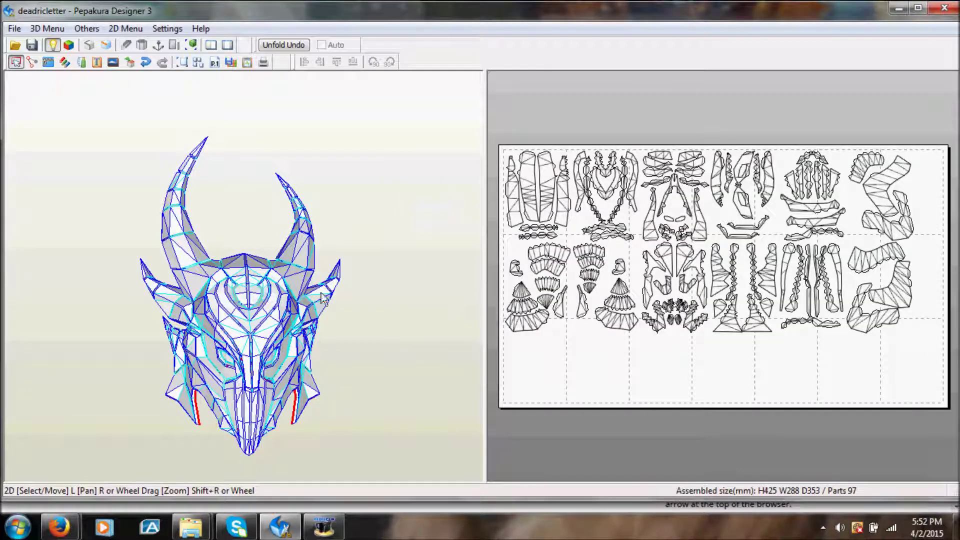
{"action": "left_click_drag", "start_coordinate": [323, 299], "coordinate": [285, 313]}
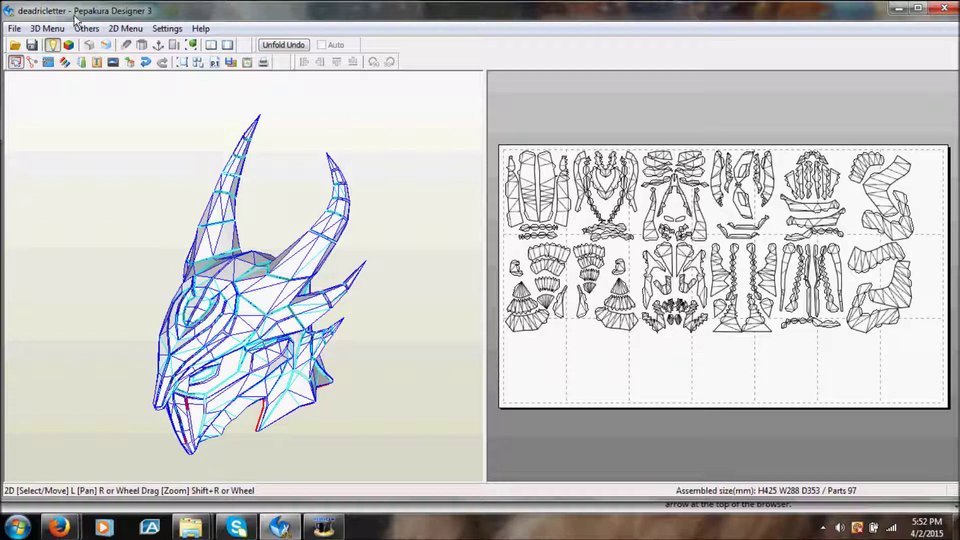
Step: Set Side Margin and Top/Bottom Margin to 5 mm in Print and Paper Settings
{"action": "left_click", "coordinate": [14, 28]}
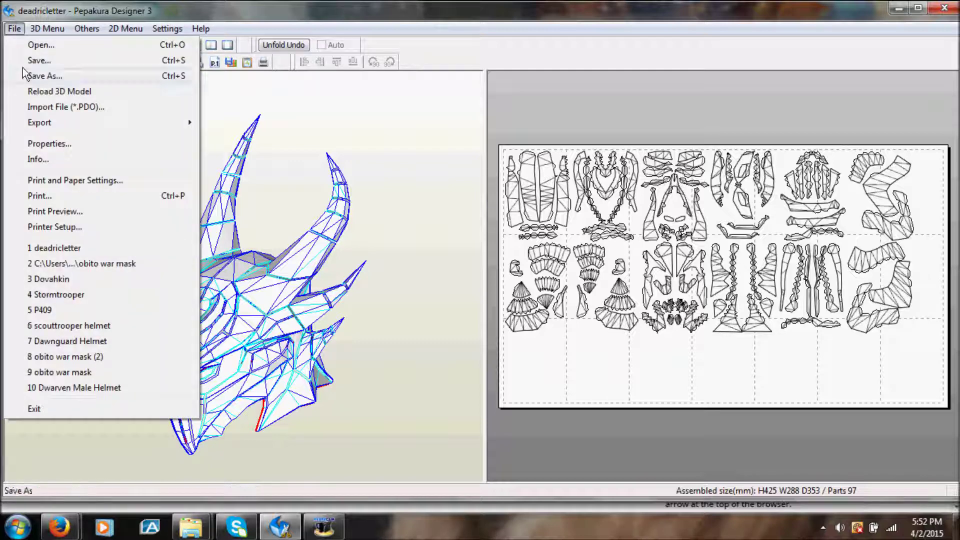
{"action": "left_click", "coordinate": [82, 181]}
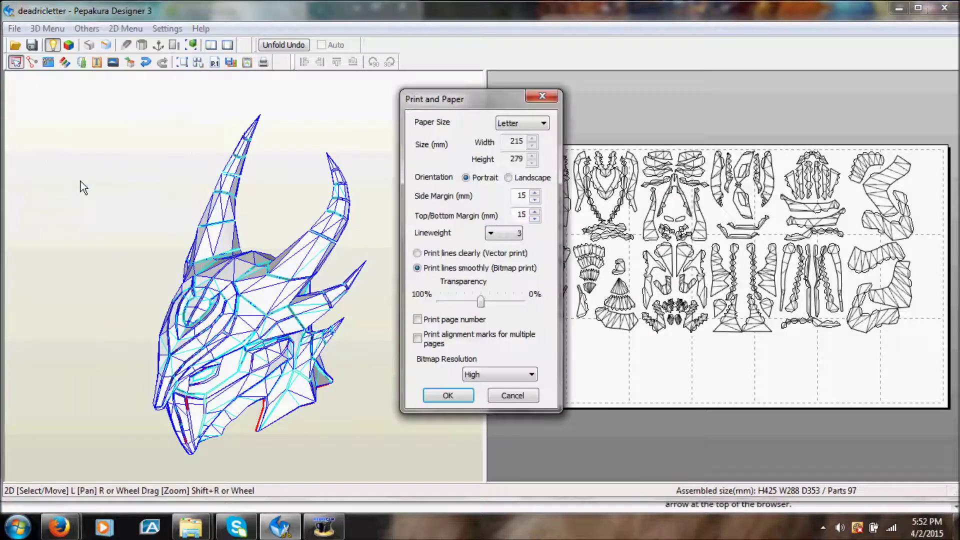
{"action": "left_click", "coordinate": [535, 200]}
{"action": "left_click", "coordinate": [535, 221]}
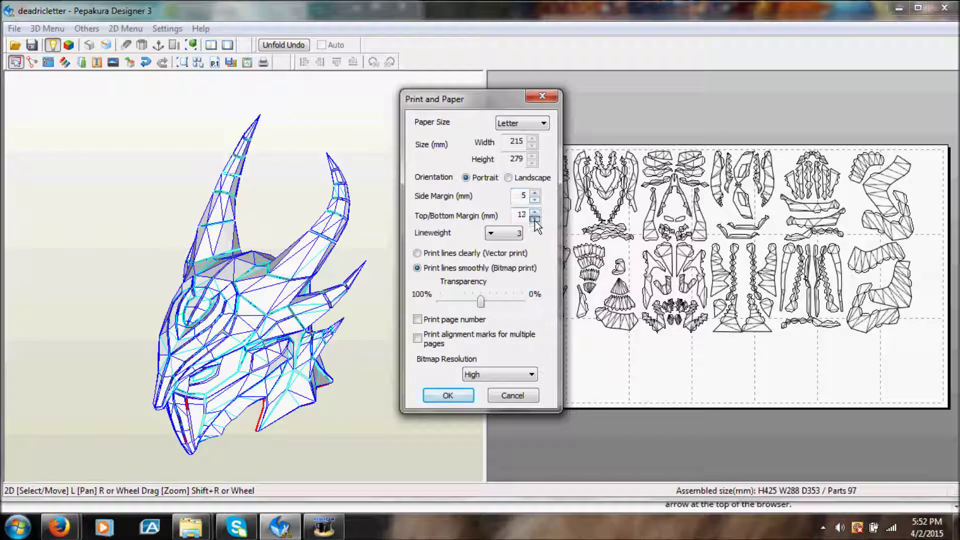
{"action": "left_click", "coordinate": [455, 392]}
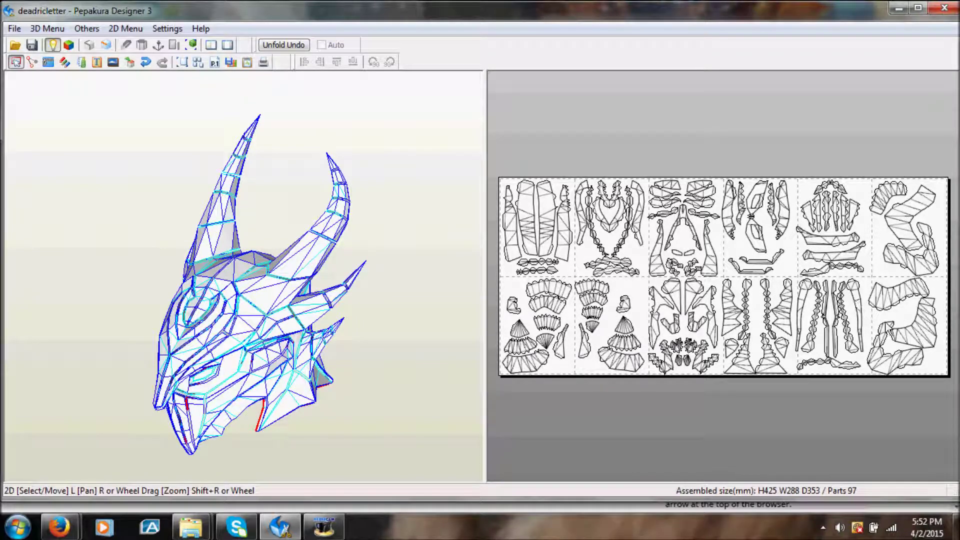
Step: Drag the horn part and the lower middle-right part down onto the bottom-right page
{"action": "left_click", "coordinate": [919, 340]}
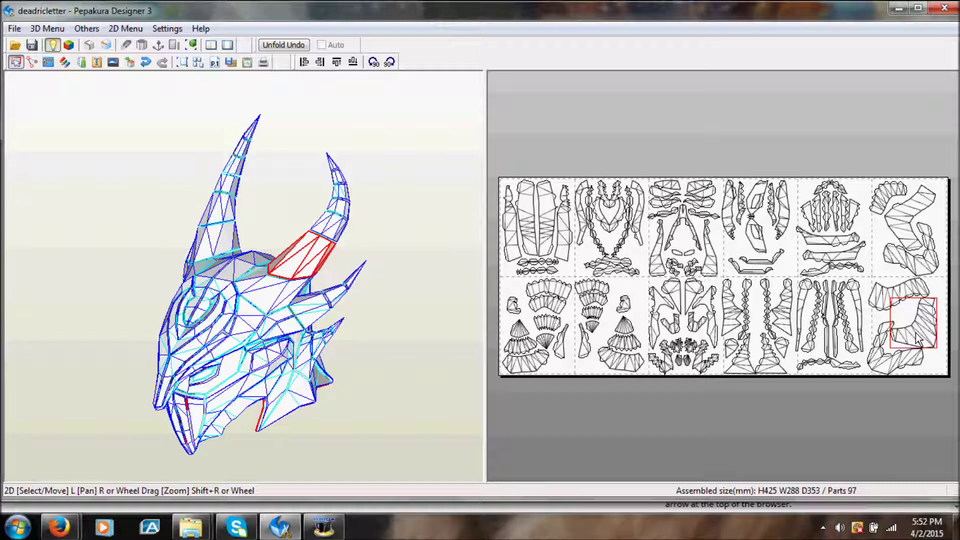
{"action": "left_click_drag", "start_coordinate": [918, 341], "coordinate": [925, 461]}
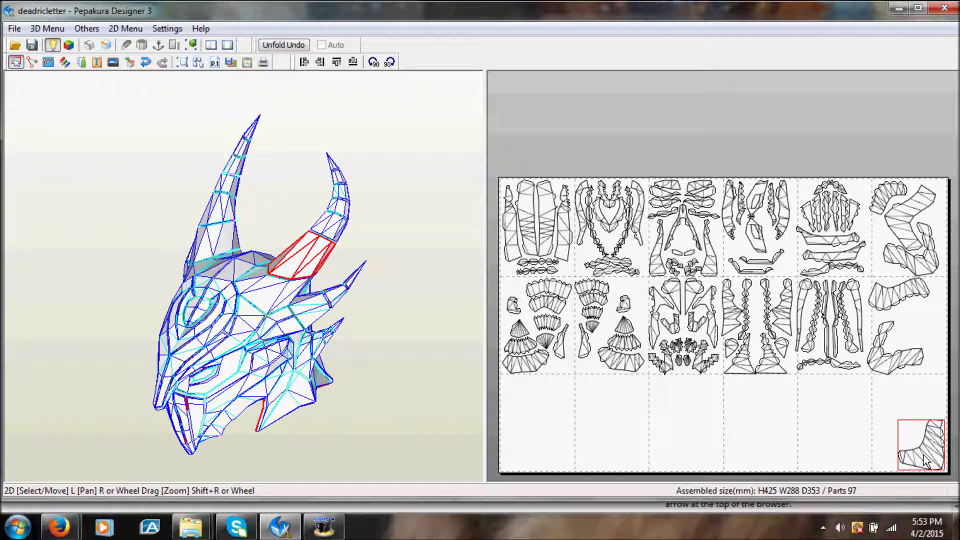
{"action": "left_click", "coordinate": [886, 369]}
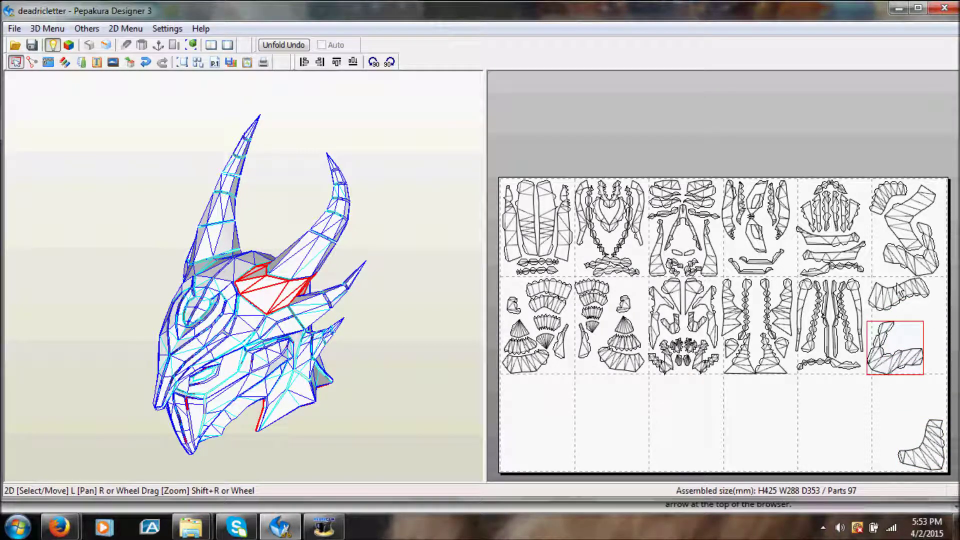
{"action": "left_click", "coordinate": [881, 344]}
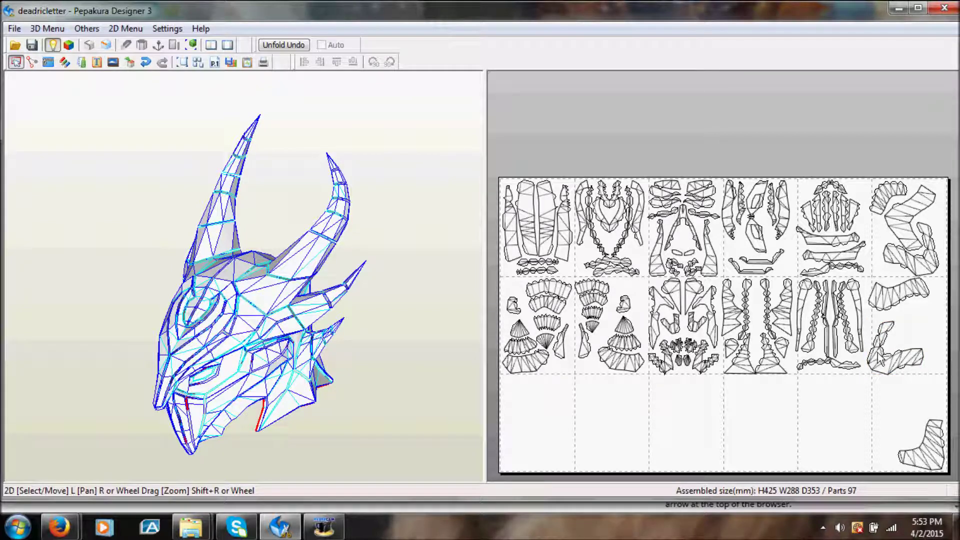
{"action": "left_click", "coordinate": [880, 359]}
{"action": "left_click_drag", "start_coordinate": [879, 356], "coordinate": [889, 411]}
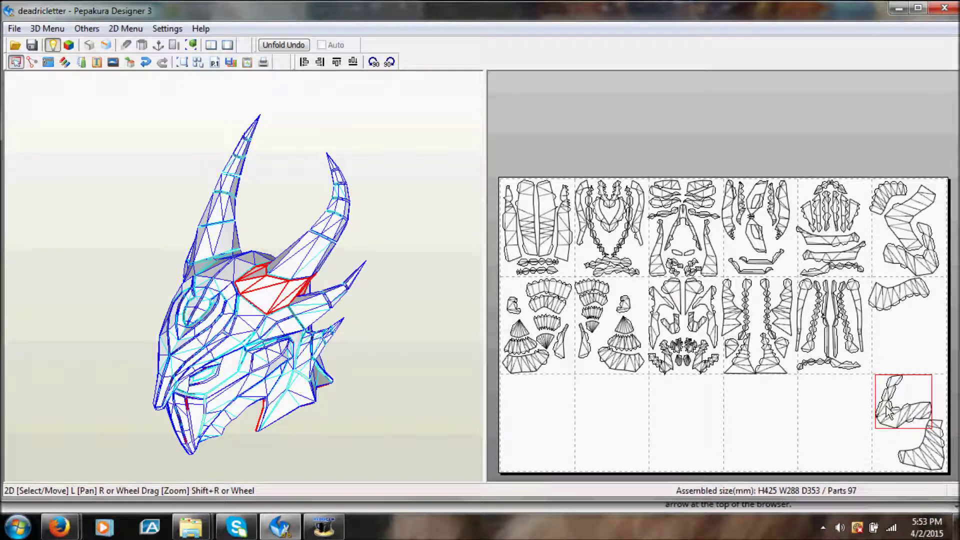
Step: Rotate the bottom-right part clockwise so it fits within its page
{"action": "right_click", "coordinate": [906, 422]}
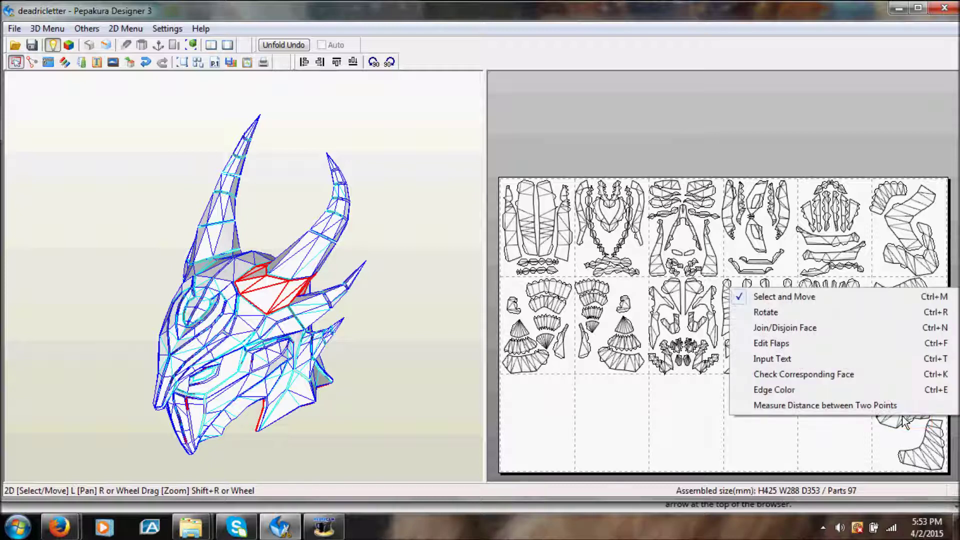
{"action": "left_click", "coordinate": [791, 317]}
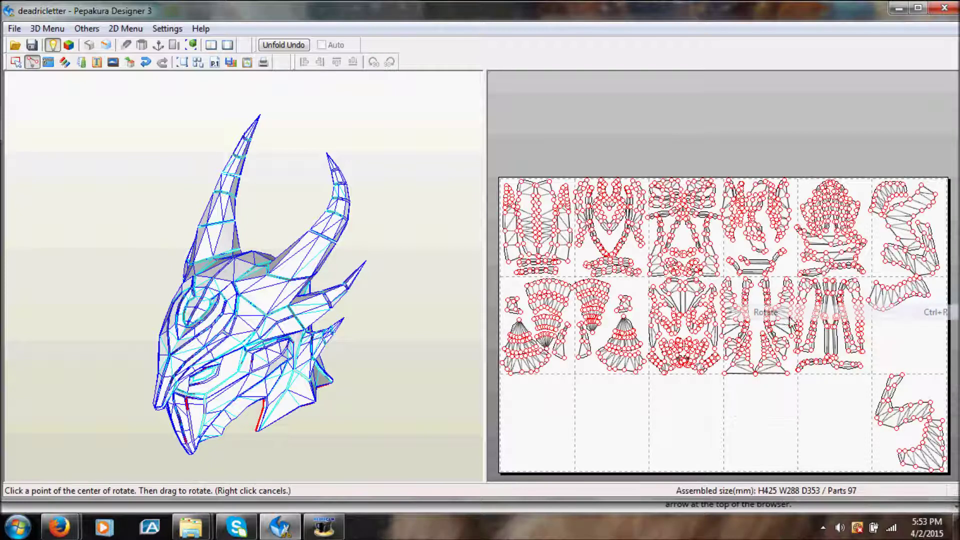
{"action": "left_click", "coordinate": [891, 411]}
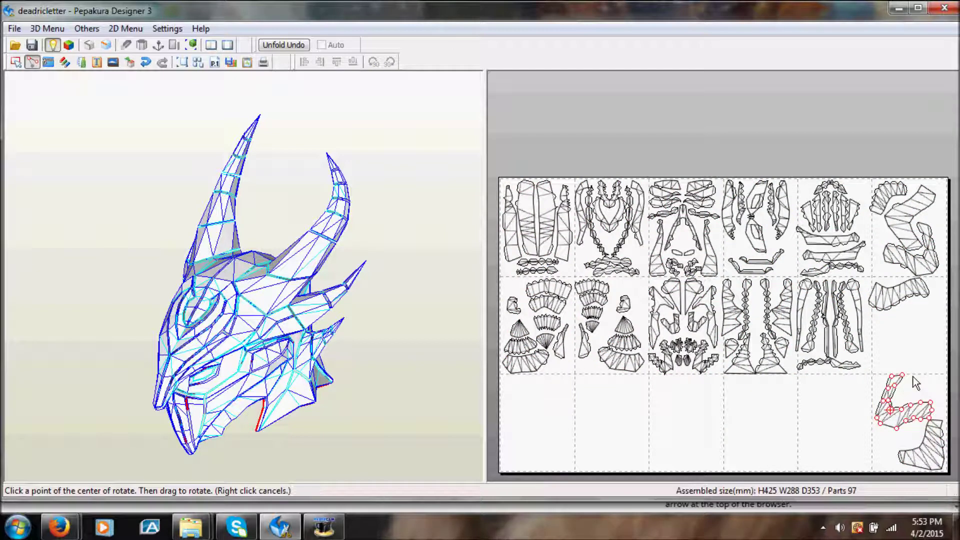
{"action": "left_click_drag", "start_coordinate": [914, 376], "coordinate": [953, 430]}
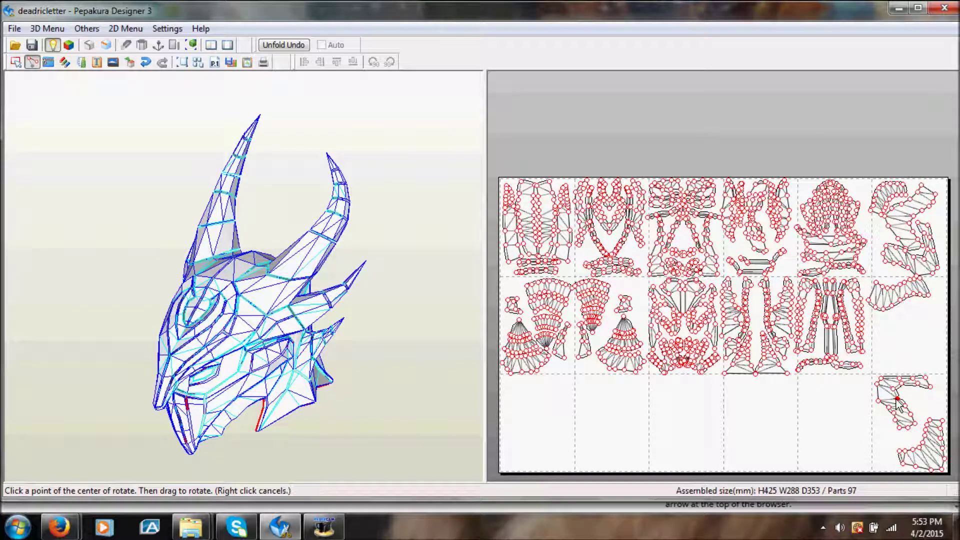
Step: Nudge the rotated part, and move the band-shaped horn and S-shaped parts onto the middle-right page
{"action": "right_click", "coordinate": [896, 397]}
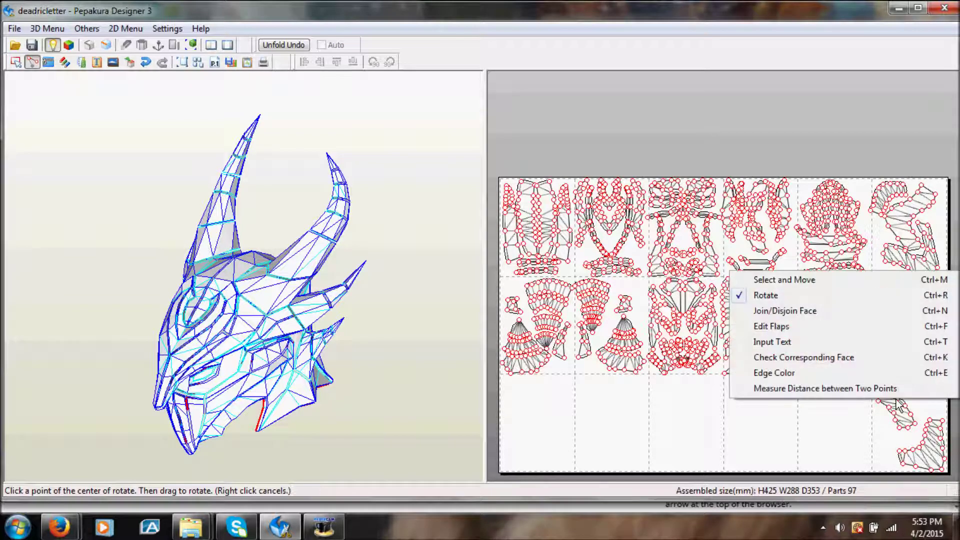
{"action": "left_click", "coordinate": [779, 279]}
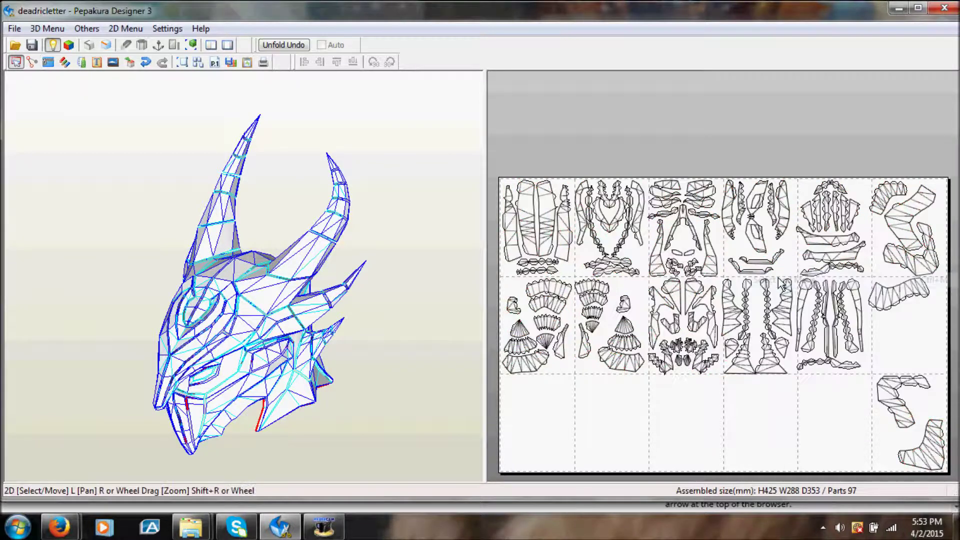
{"action": "left_click", "coordinate": [885, 398]}
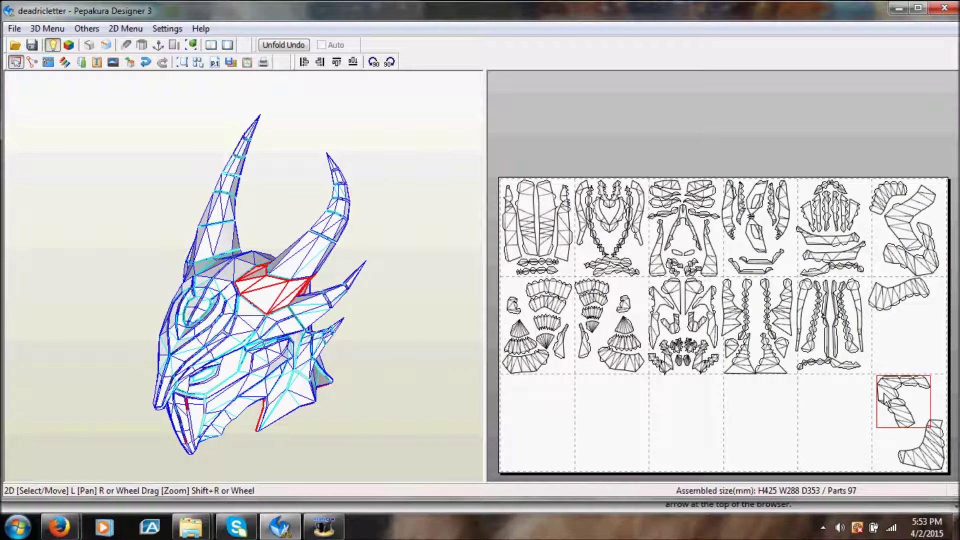
{"action": "left_click_drag", "start_coordinate": [884, 398], "coordinate": [889, 410]}
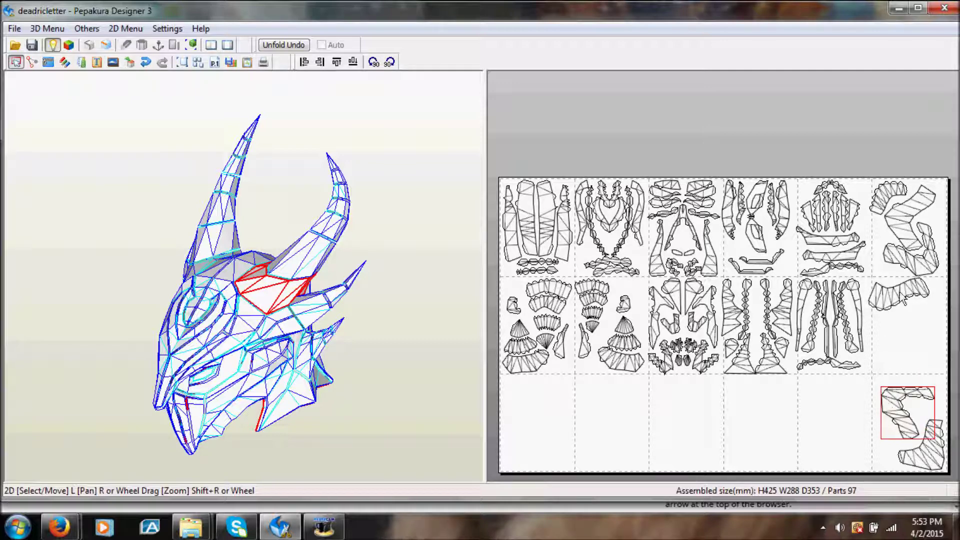
{"action": "left_click_drag", "start_coordinate": [905, 303], "coordinate": [912, 363]}
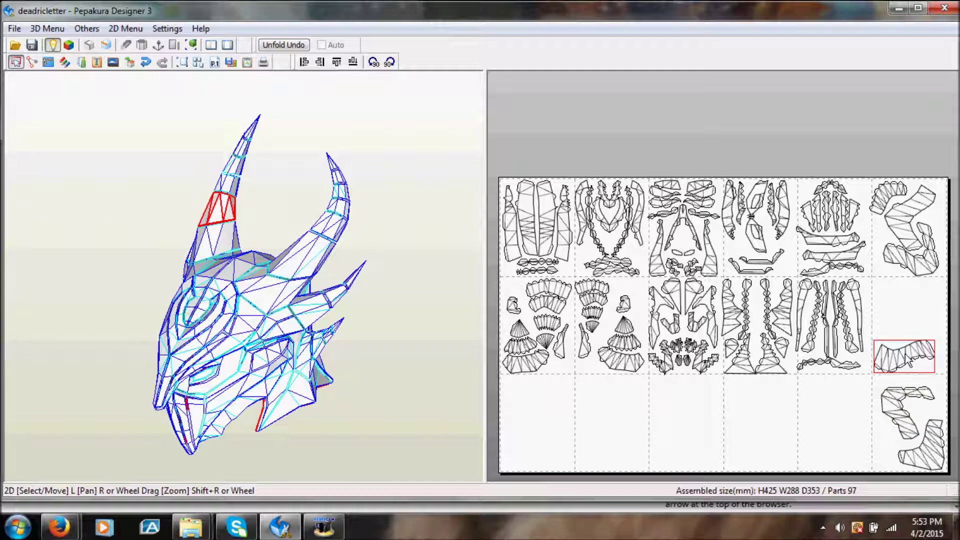
{"action": "left_click", "coordinate": [936, 271]}
{"action": "left_click_drag", "start_coordinate": [936, 273], "coordinate": [940, 330]}
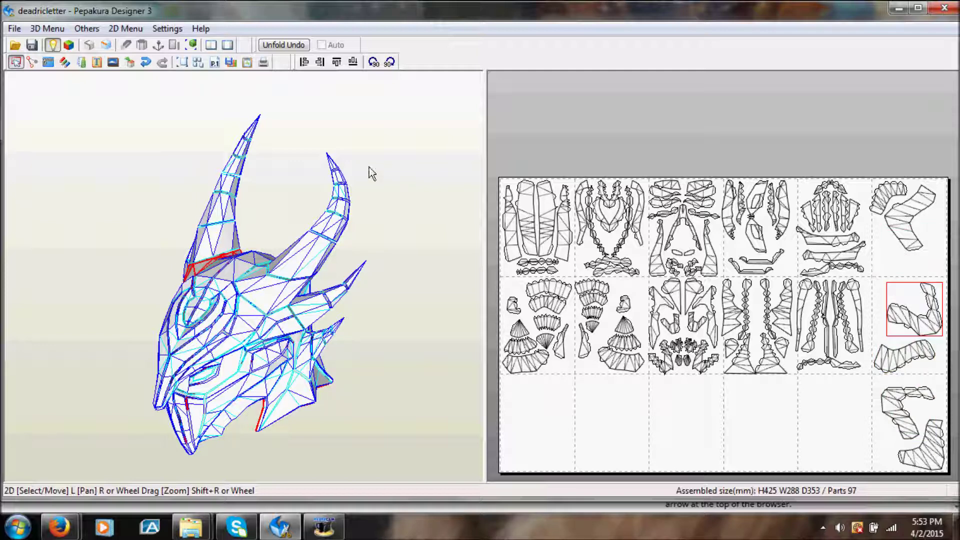
{"action": "left_click", "coordinate": [14, 28]}
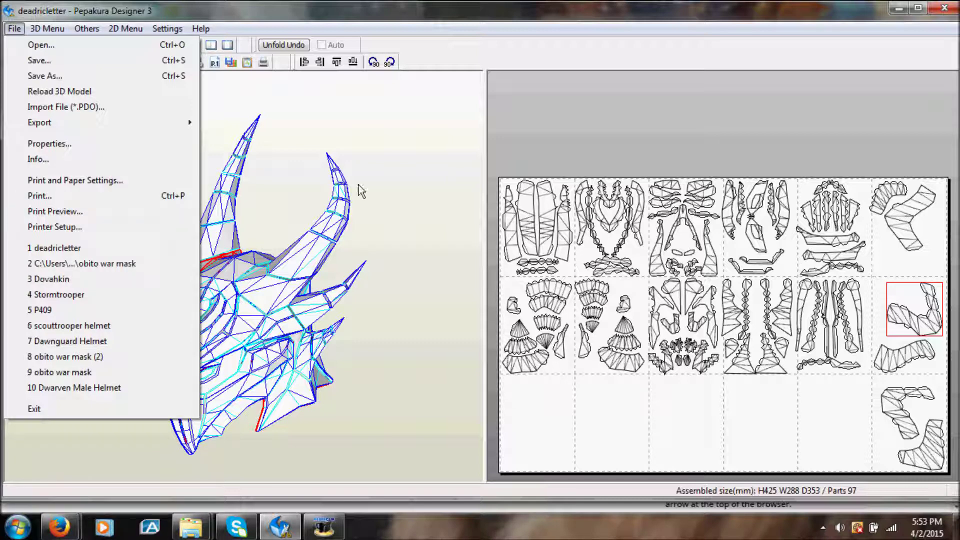
{"action": "mouse_move", "coordinate": [126, 29]}
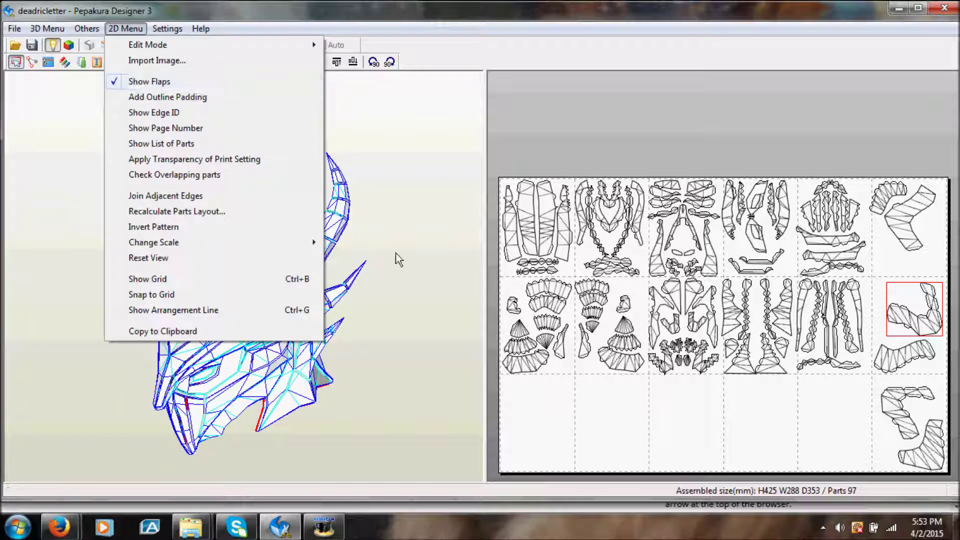
{"action": "left_click", "coordinate": [429, 288]}
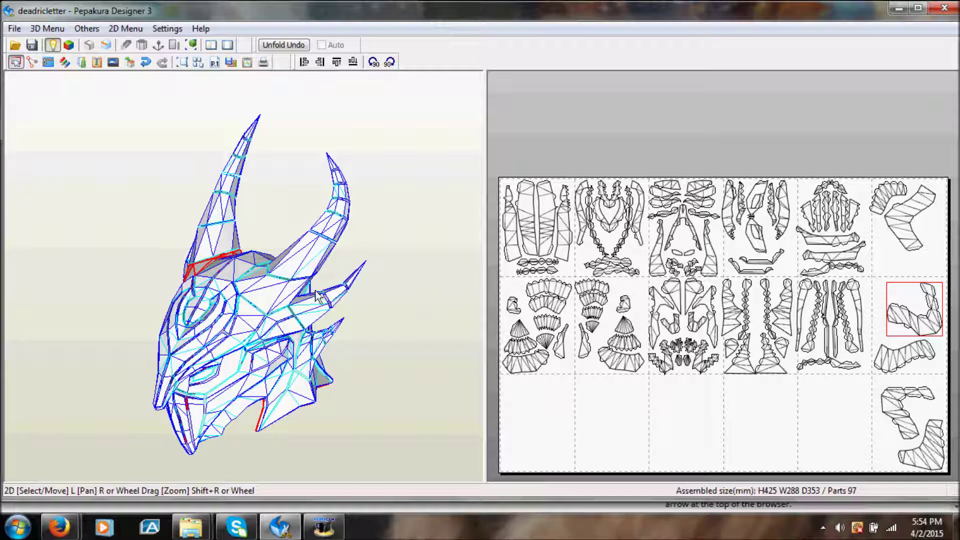
{"action": "left_click_drag", "start_coordinate": [316, 295], "coordinate": [382, 289]}
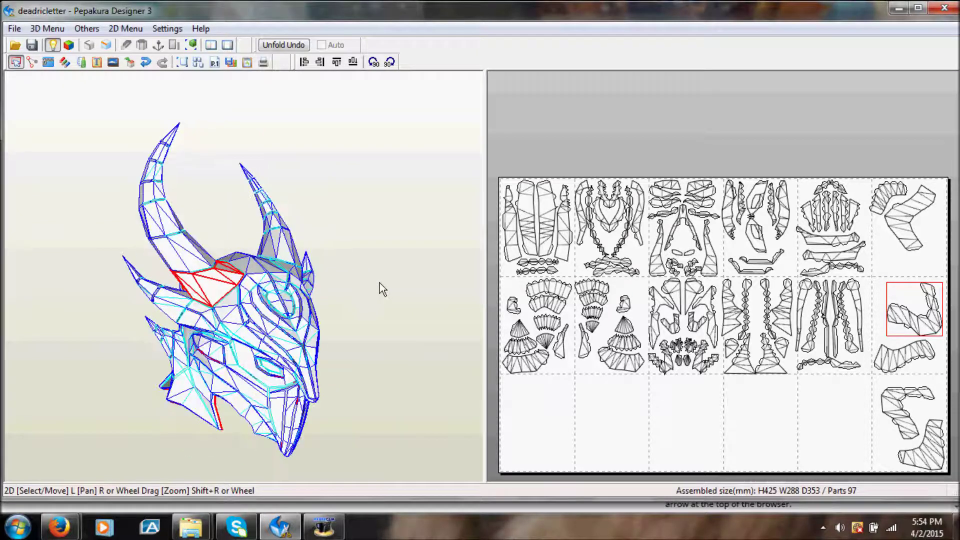